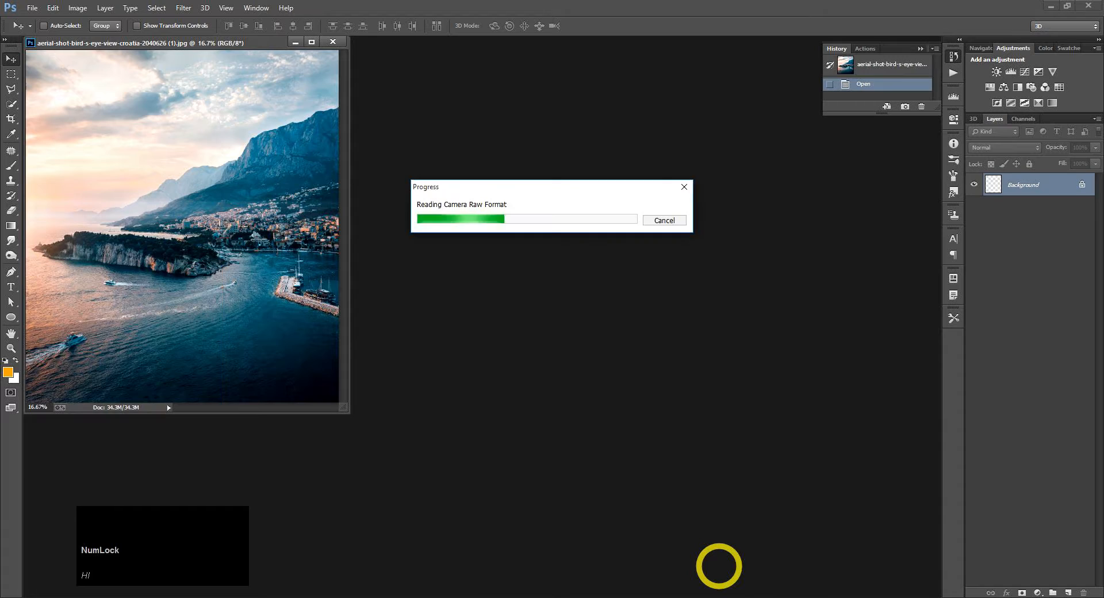
# Dock the aerial landscape image as a document tab and start patching the forehead blemishes in the DSC_0028.NEF portrait
pyautogui.moveTo(148, 55); pyautogui.dragTo(395, 47)
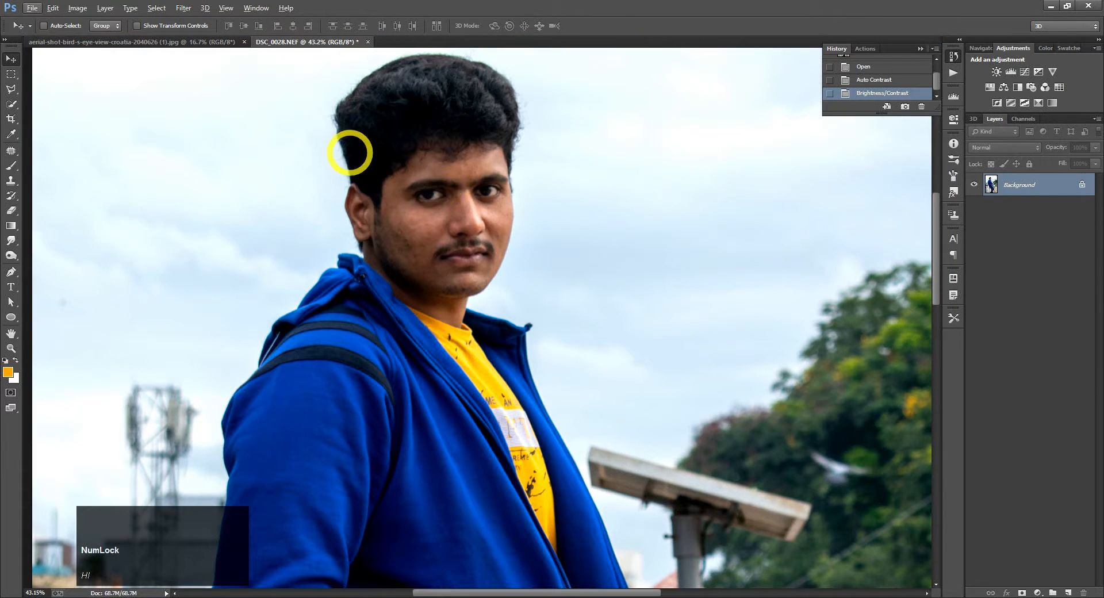
pyautogui.rightClick(11, 151)
pyautogui.click(63, 170)
pyautogui.scroll(3, 463, 176)
pyautogui.moveTo(549, 150)
pyautogui.mouseDown()
pyautogui.moveTo(533, 158)
pyautogui.moveTo(517, 128)
pyautogui.mouseUp()
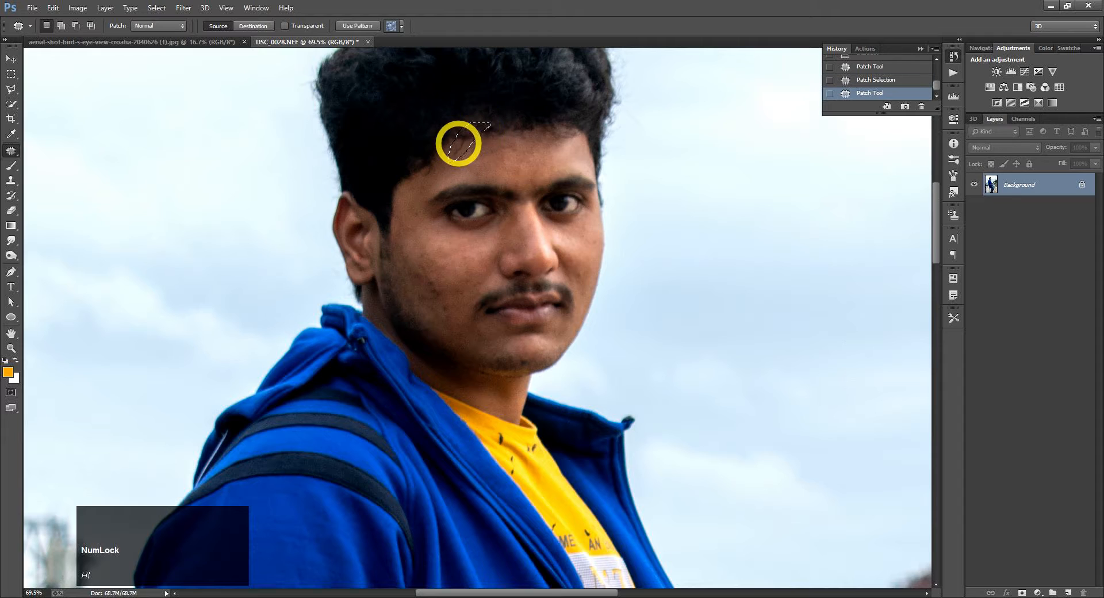
# Patch the remaining blemishes across the man's forehead and hairline with clean skin, undoing the unwanted patch
pyautogui.moveTo(530, 136); pyautogui.dragTo(532, 136)
pyautogui.moveTo(519, 135)
pyautogui.mouseDown()
pyautogui.moveTo(493, 139)
pyautogui.moveTo(520, 155)
pyautogui.moveTo(511, 162)
pyautogui.moveTo(560, 132)
pyautogui.moveTo(576, 140)
pyautogui.moveTo(521, 142)
pyautogui.mouseUp()
pyautogui.click(579, 153)
pyautogui.moveTo(550, 141); pyautogui.dragTo(541, 154)
pyautogui.click(490, 151)
pyautogui.moveTo(419, 175); pyautogui.dragTo(441, 157)
pyautogui.moveTo(437, 167); pyautogui.dragTo(476, 153)
pyautogui.click(613, 173)
pyautogui.hotkey('ctrl', 'z')
pyautogui.click(541, 178)
# Patch the blemishes on both of the man's cheeks with the Patch tool and clear the selection
pyautogui.moveTo(426, 272)
pyautogui.mouseDown()
pyautogui.moveTo(437, 301)
pyautogui.moveTo(429, 283)
pyautogui.moveTo(495, 298)
pyautogui.moveTo(436, 307)
pyautogui.moveTo(498, 290)
pyautogui.mouseUp()
pyautogui.click(394, 291)
pyautogui.click(572, 276)
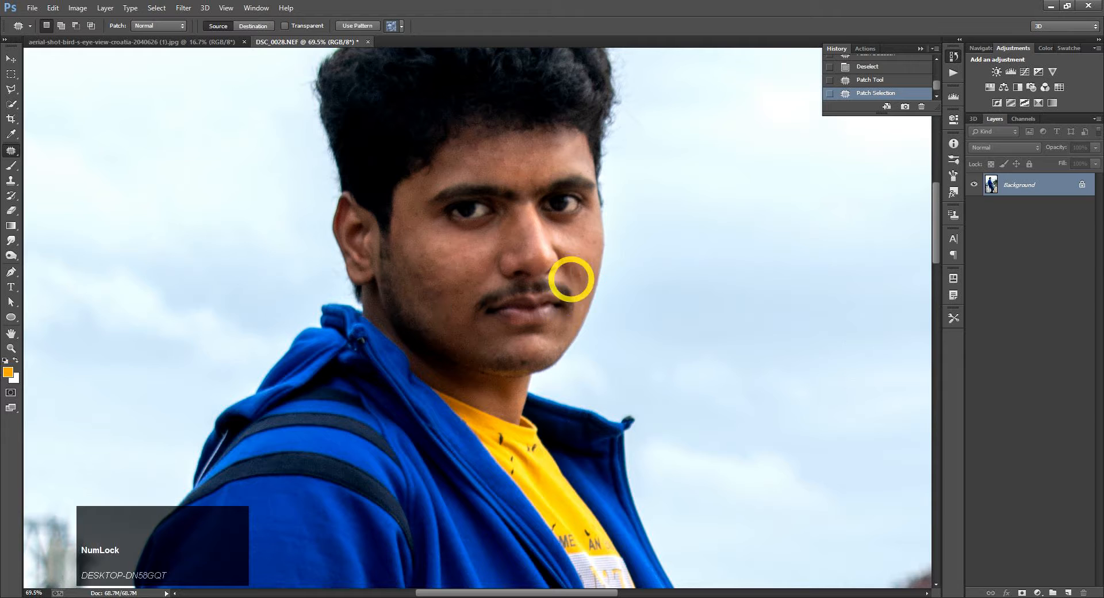
pyautogui.moveTo(583, 267); pyautogui.dragTo(584, 265)
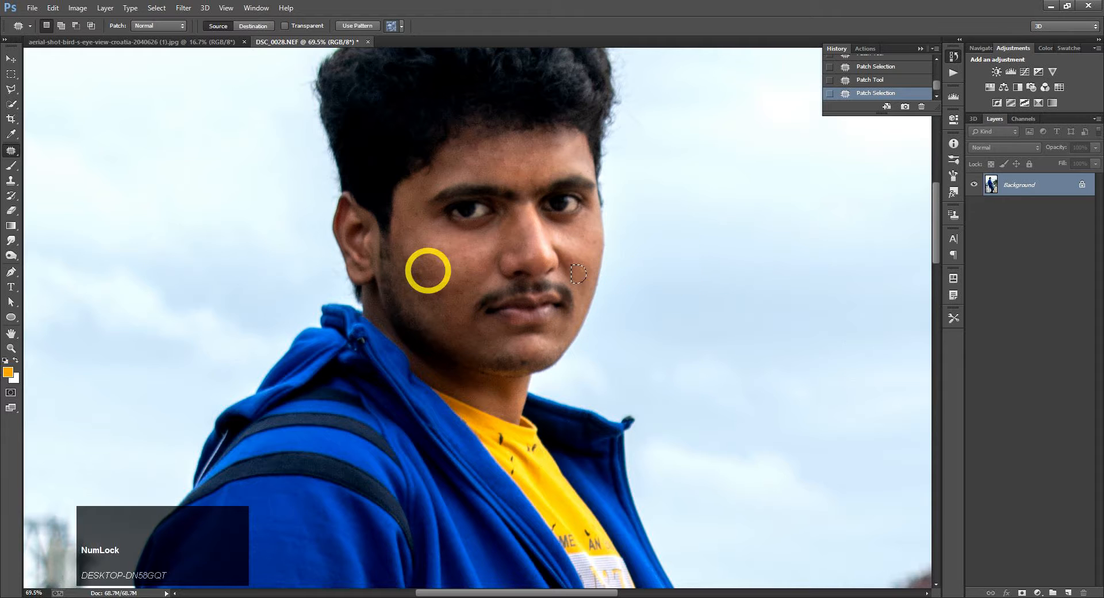
pyautogui.moveTo(423, 278); pyautogui.dragTo(504, 290)
pyautogui.keyDown('alt'); pyautogui.scroll(-5, 530, 248); pyautogui.keyUp('alt')
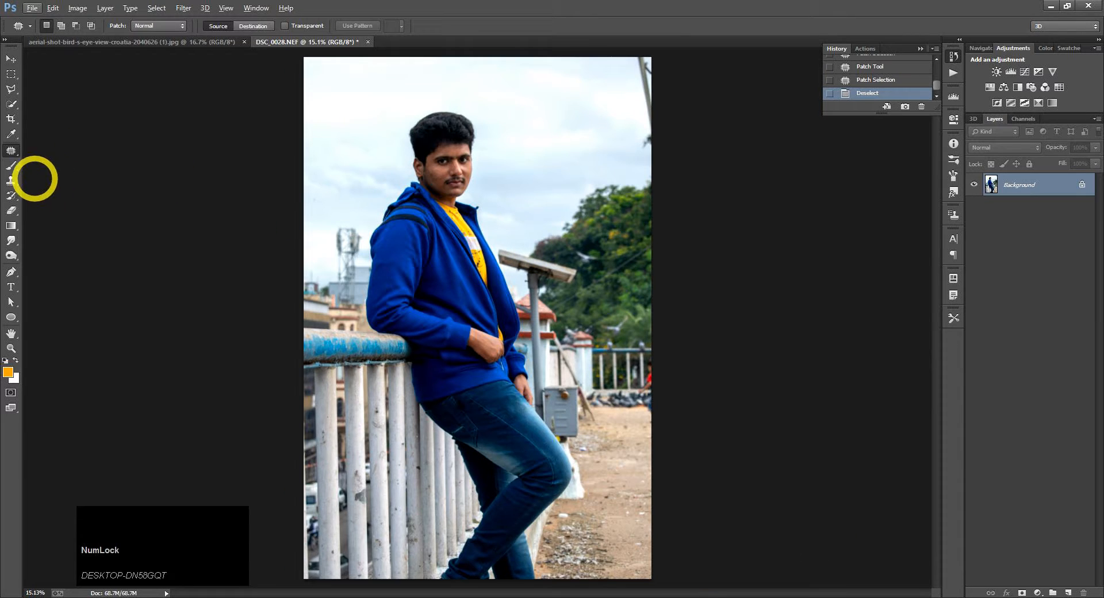
# Open the Camera Raw Filter and set Contrast +26, Highlights +4, Shadows +23, Whites +5, Blacks -28, Texture +8 and Clarity +8
pyautogui.click(11, 104)
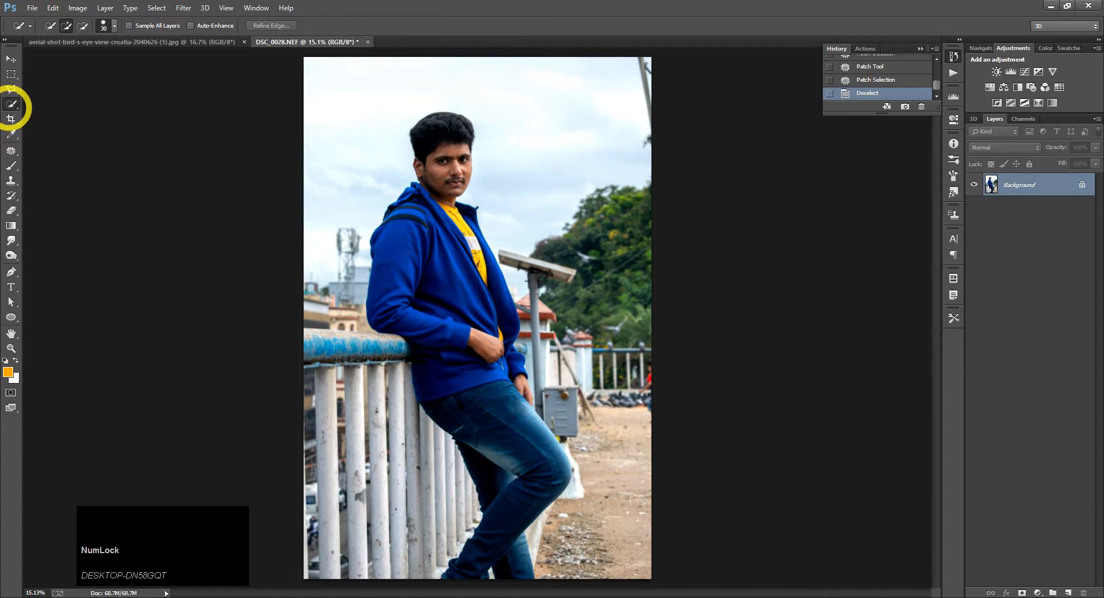
pyautogui.keyDown('alt'); pyautogui.scroll(-1, 227, 225); pyautogui.keyUp('alt')
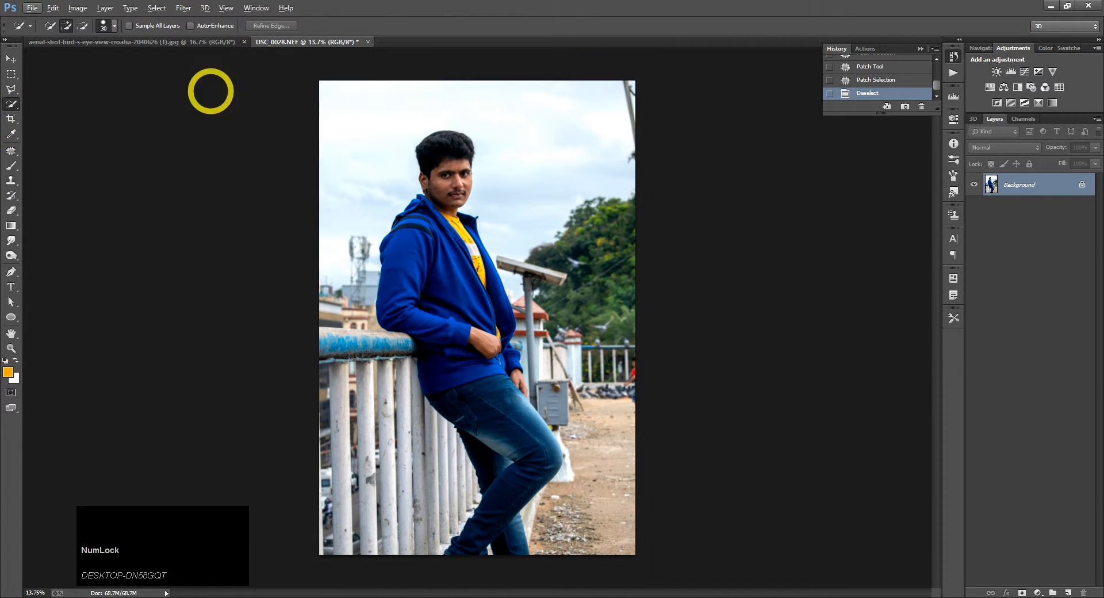
pyautogui.click(183, 8)
pyautogui.click(197, 71)
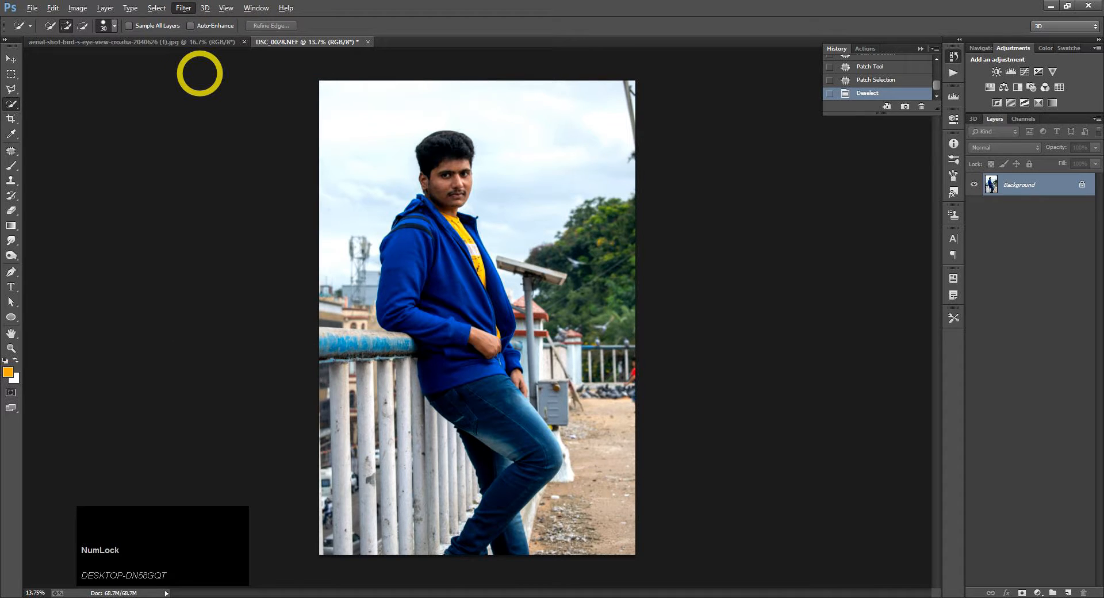
pyautogui.moveTo(799, 293); pyautogui.dragTo(782, 371)
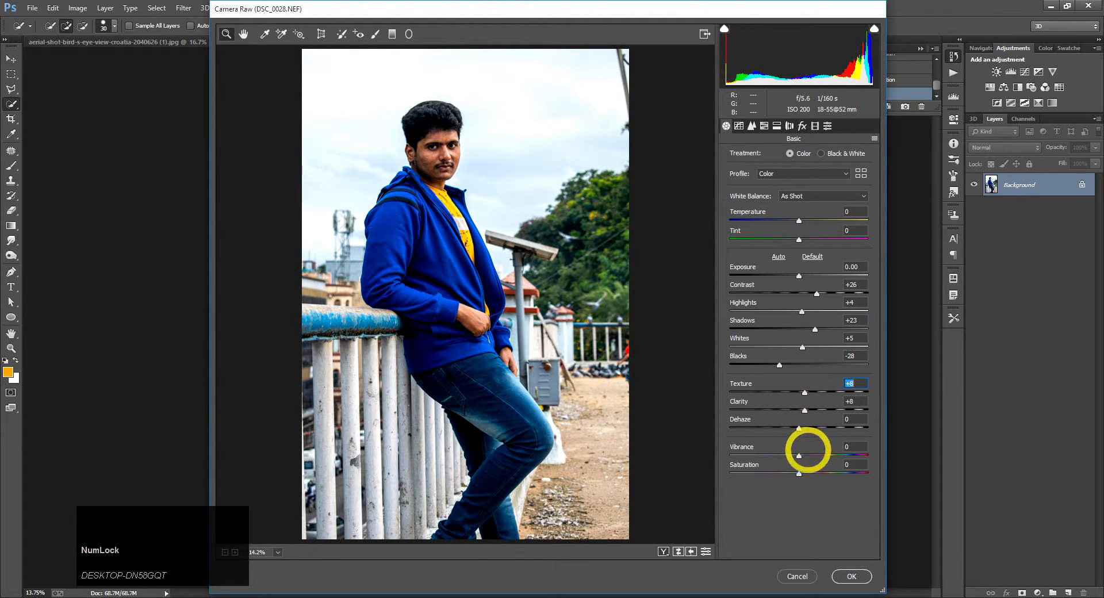
# Brighten the skin tones by setting the Oranges luminance to +37 in the HSL adjustments
pyautogui.click(764, 126)
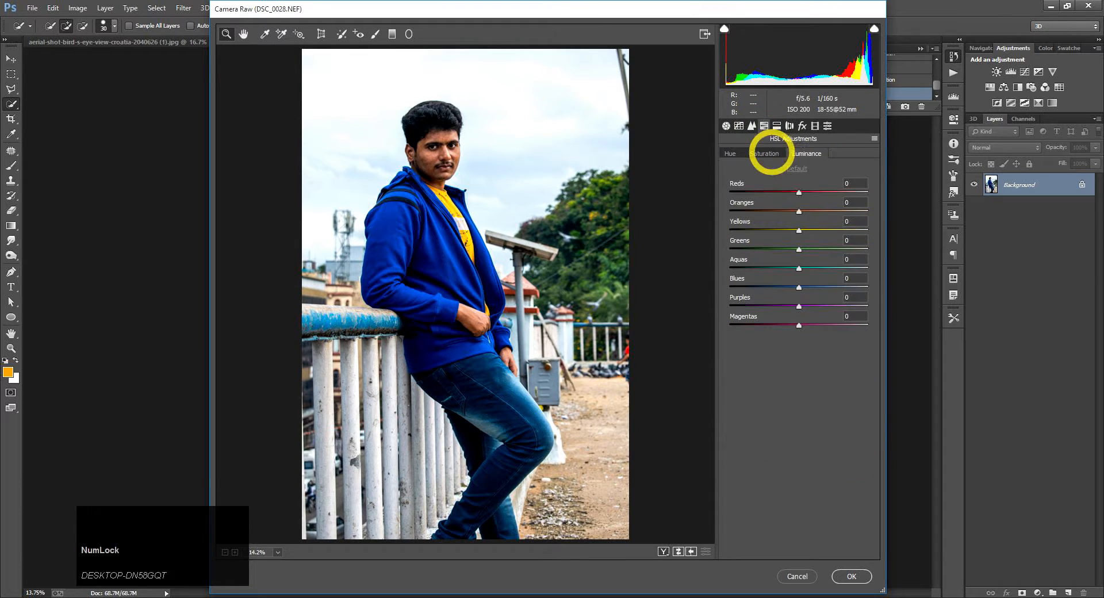
pyautogui.moveTo(813, 212); pyautogui.dragTo(823, 211)
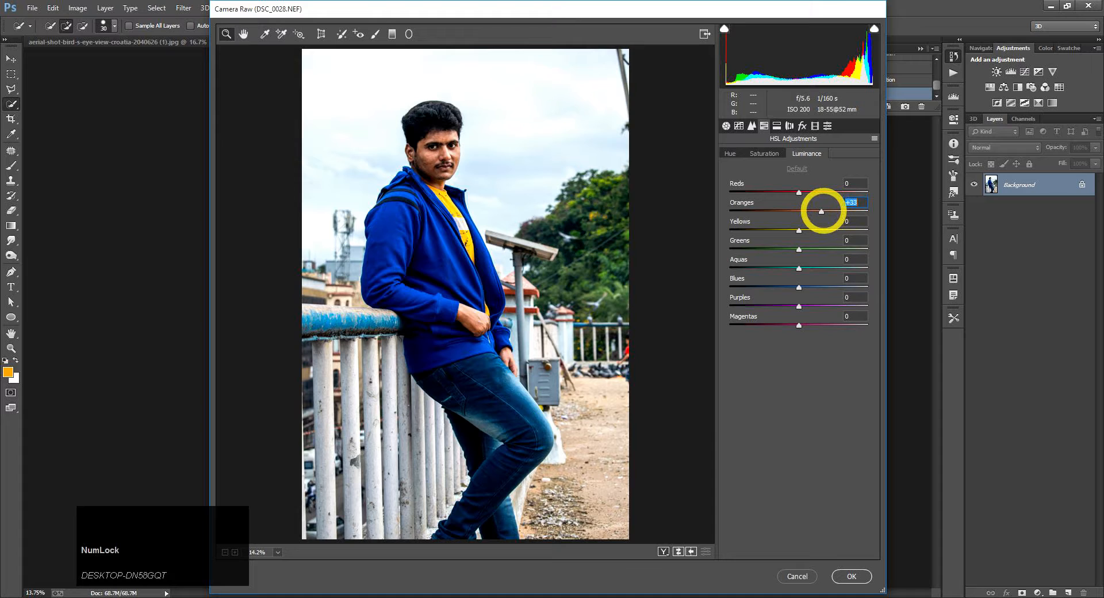
pyautogui.moveTo(825, 211); pyautogui.dragTo(824, 211)
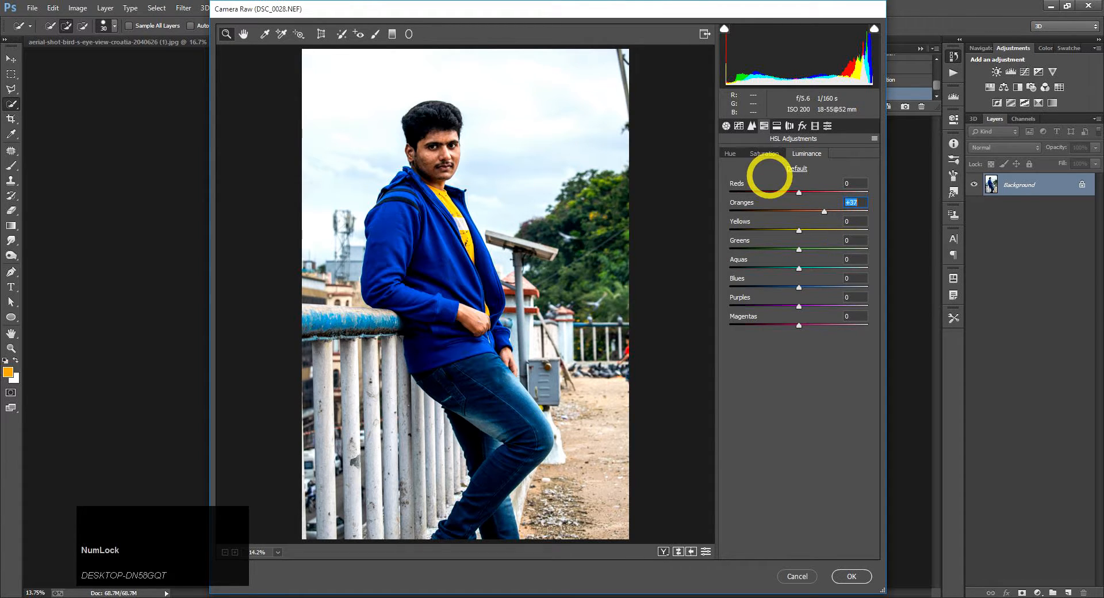
# Smooth the photo with a luminance noise reduction of 26 and apply the Camera Raw Filter
pyautogui.click(739, 126)
pyautogui.click(751, 126)
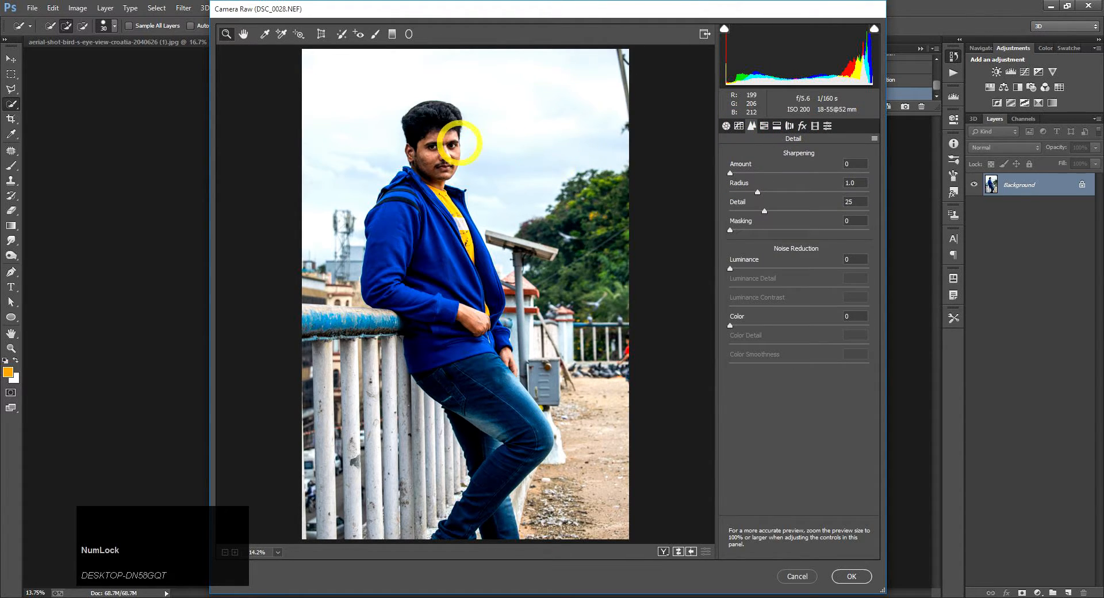
pyautogui.click(473, 146)
pyautogui.moveTo(730, 269); pyautogui.dragTo(746, 269)
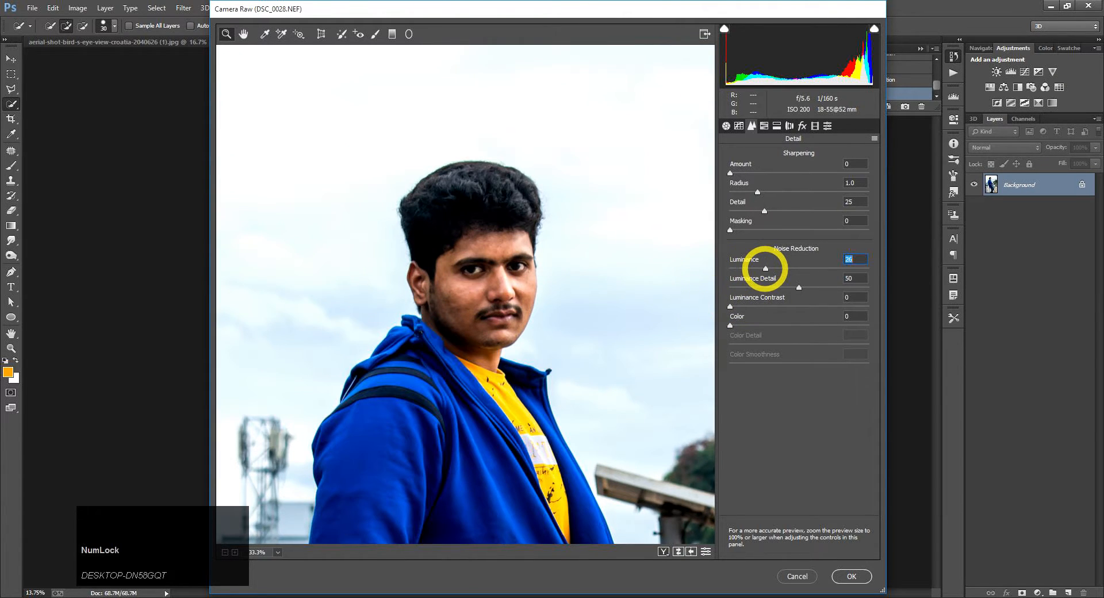
pyautogui.click(841, 578)
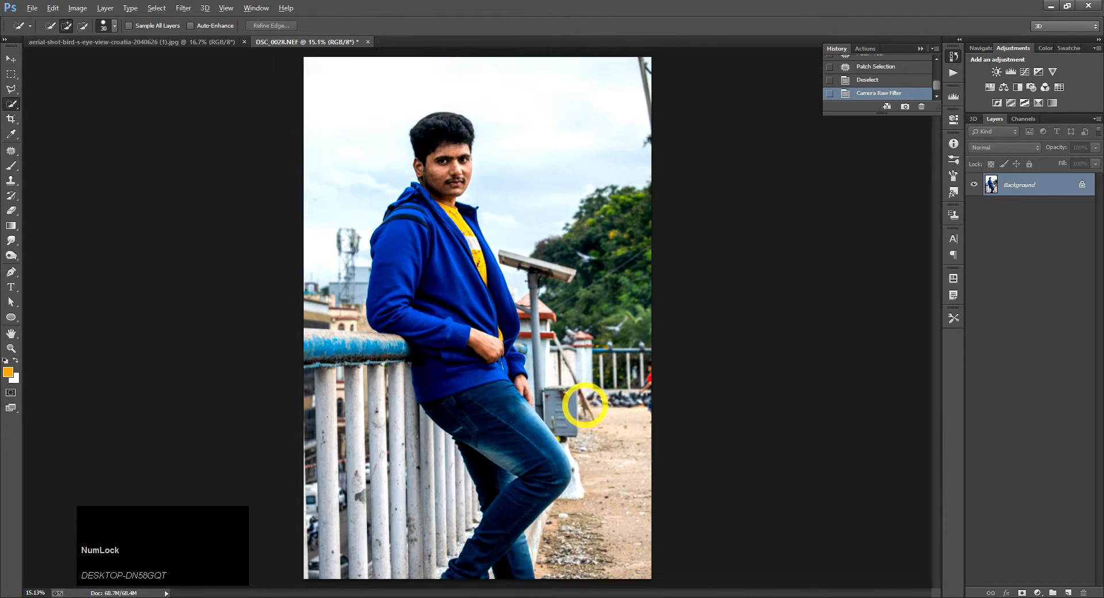
# Select the man from his hair down to his jeans with the Quick Selection tool
pyautogui.scroll(5, 434, 127)
pyautogui.press(']')
pyautogui.moveTo(438, 127)
pyautogui.mouseDown()
pyautogui.moveTo(451, 196)
pyautogui.moveTo(434, 300)
pyautogui.moveTo(494, 280)
pyautogui.moveTo(434, 275)
pyautogui.moveTo(394, 256)
pyautogui.moveTo(382, 352)
pyautogui.moveTo(437, 412)
pyautogui.moveTo(486, 345)
pyautogui.moveTo(498, 390)
pyautogui.moveTo(397, 443)
pyautogui.moveTo(449, 494)
pyautogui.mouseUp()
pyautogui.scroll(-1, 529, 467)
pyautogui.moveTo(516, 411)
pyautogui.mouseDown()
pyautogui.moveTo(527, 378)
pyautogui.moveTo(529, 466)
pyautogui.moveTo(512, 410)
pyautogui.moveTo(533, 482)
pyautogui.moveTo(553, 384)
pyautogui.moveTo(567, 428)
pyautogui.moveTo(511, 436)
pyautogui.moveTo(582, 488)
pyautogui.moveTo(577, 358)
pyautogui.moveTo(582, 446)
pyautogui.moveTo(559, 455)
pyautogui.moveTo(568, 407)
pyautogui.moveTo(556, 435)
pyautogui.moveTo(587, 502)
pyautogui.moveTo(594, 389)
pyautogui.mouseUp()
pyautogui.scroll(-1, 529, 467)
pyautogui.scroll(-1, 511, 437)
pyautogui.scroll(-3, 569, 425)
pyautogui.scroll(3, 621, 215)
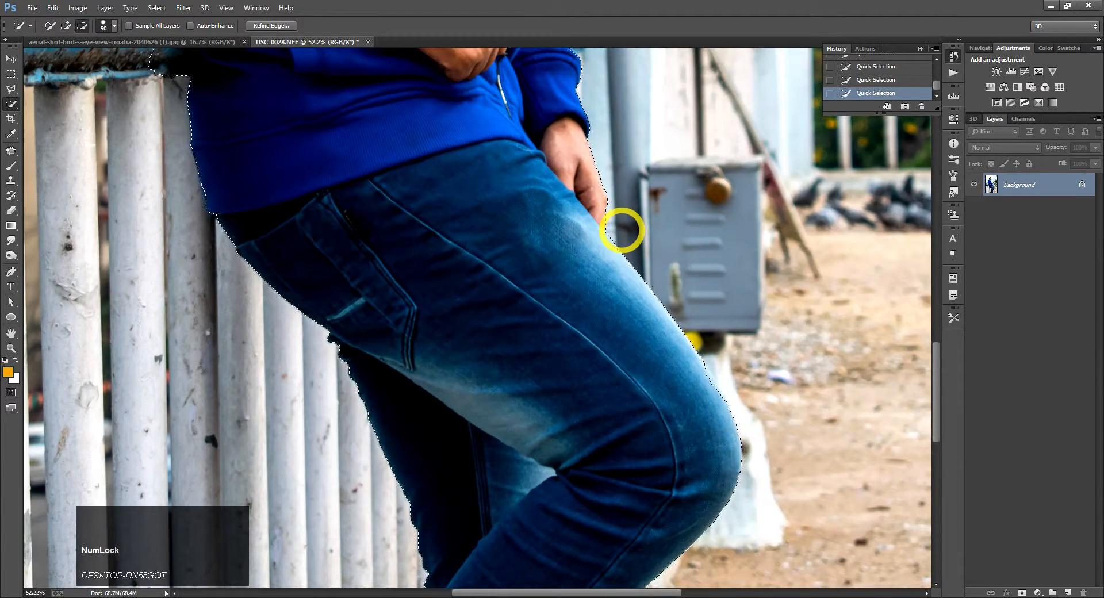
# Extend the quick selection over the railing, the ground, the red-roofed pillars and the distant fence
pyautogui.scroll(-5, 624, 229)
pyautogui.moveTo(564, 221)
pyautogui.mouseDown()
pyautogui.moveTo(592, 249)
pyautogui.moveTo(591, 310)
pyautogui.moveTo(572, 370)
pyautogui.moveTo(534, 364)
pyautogui.moveTo(558, 400)
pyautogui.moveTo(524, 317)
pyautogui.moveTo(555, 178)
pyautogui.moveTo(648, 189)
pyautogui.moveTo(549, 187)
pyautogui.moveTo(510, 222)
pyautogui.moveTo(382, 153)
pyautogui.moveTo(276, 144)
pyautogui.moveTo(337, 372)
pyautogui.moveTo(358, 286)
pyautogui.moveTo(313, 261)
pyautogui.moveTo(362, 259)
pyautogui.moveTo(312, 357)
pyautogui.moveTo(353, 348)
pyautogui.moveTo(337, 162)
pyautogui.mouseUp()
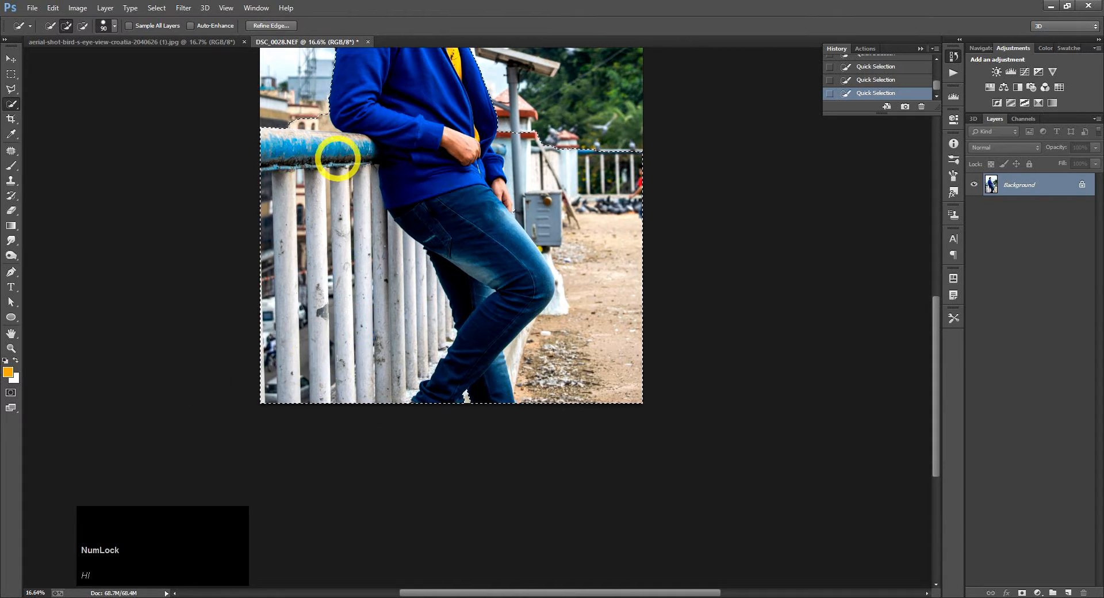
pyautogui.scroll(2, 338, 162)
pyautogui.scroll(3, 547, 222)
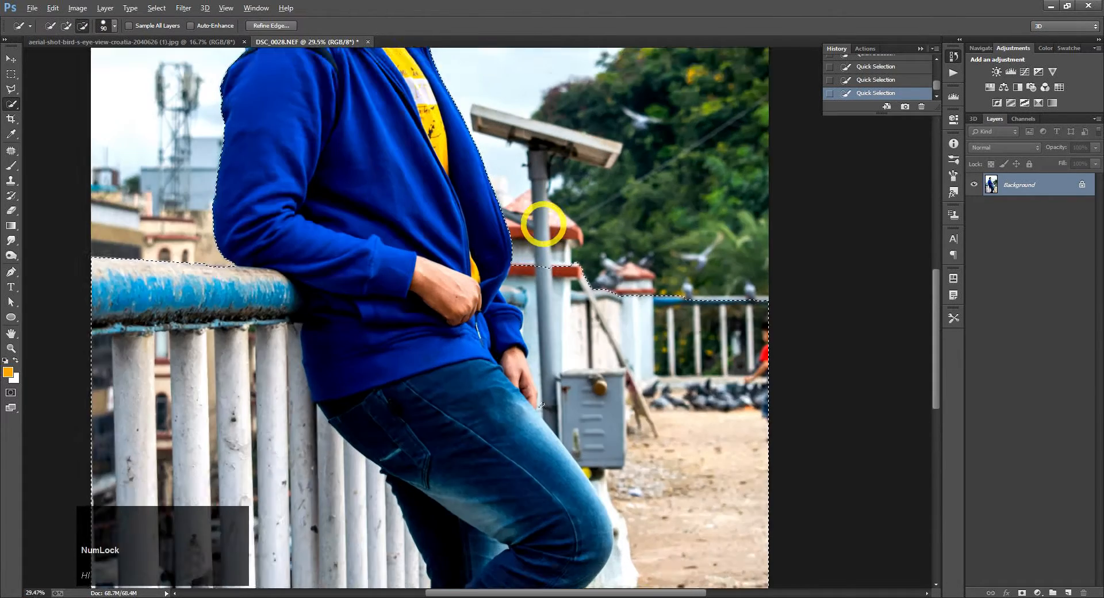
pyautogui.moveTo(518, 229)
pyautogui.mouseDown()
pyautogui.moveTo(542, 216)
pyautogui.moveTo(542, 235)
pyautogui.moveTo(570, 246)
pyautogui.moveTo(550, 300)
pyautogui.moveTo(663, 316)
pyautogui.moveTo(665, 295)
pyautogui.moveTo(622, 276)
pyautogui.moveTo(625, 286)
pyautogui.moveTo(665, 291)
pyautogui.moveTo(638, 267)
pyautogui.moveTo(685, 314)
pyautogui.moveTo(744, 333)
pyautogui.moveTo(831, 330)
pyautogui.moveTo(779, 328)
pyautogui.mouseUp()
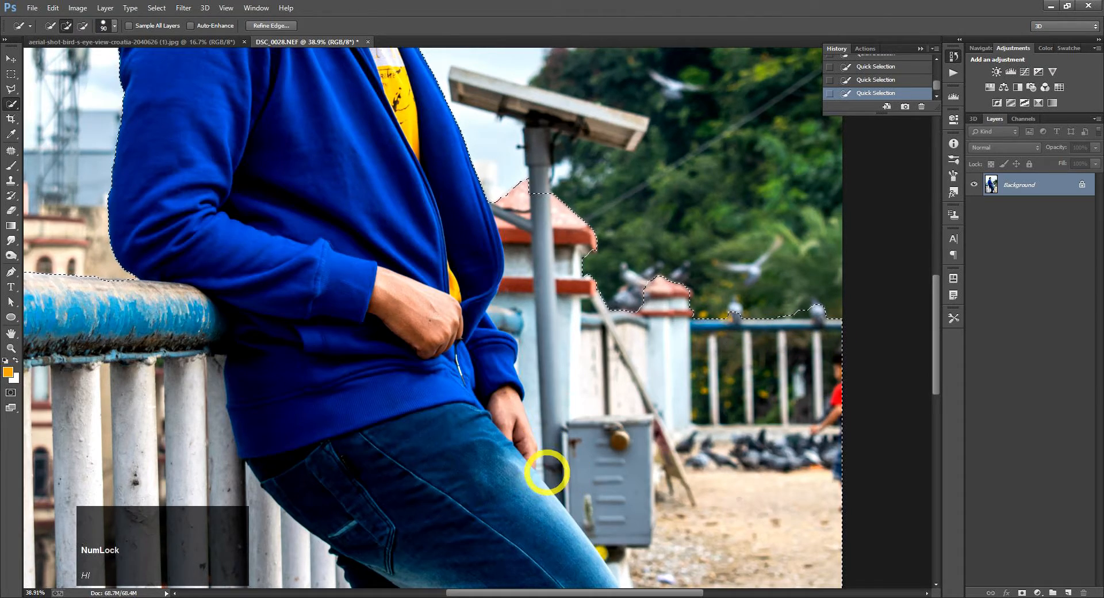
pyautogui.scroll(-5, 542, 461)
# Subtract the gaps between the railing bars and distant fence posts with the lasso tools, and refine the selection around the pillars
pyautogui.click(11, 89)
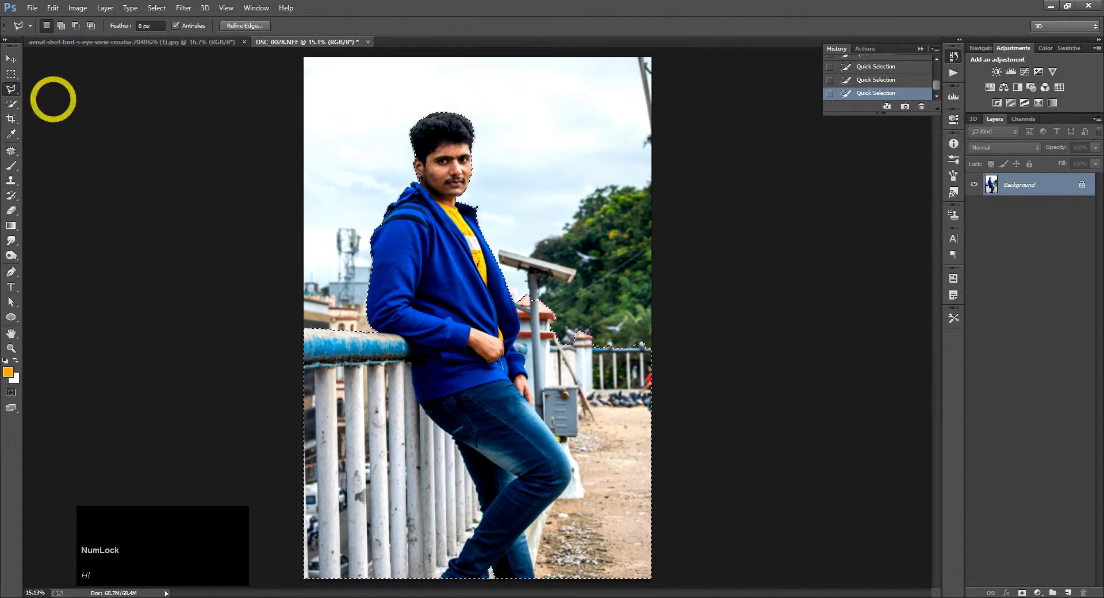
pyautogui.scroll(2, 343, 453)
pyautogui.scroll(-3, 327, 484)
pyautogui.click(303, 516)
pyautogui.click(296, 305)
pyautogui.click(298, 237)
pyautogui.click(314, 234)
pyautogui.click(320, 517)
pyautogui.click(303, 517)
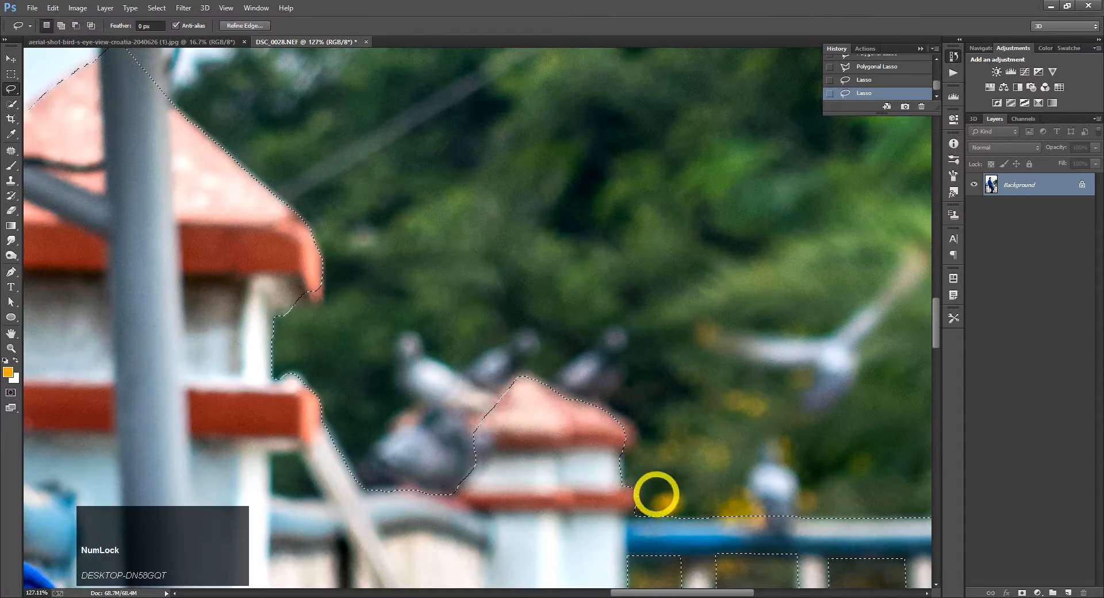
pyautogui.scroll(4, 501, 506)
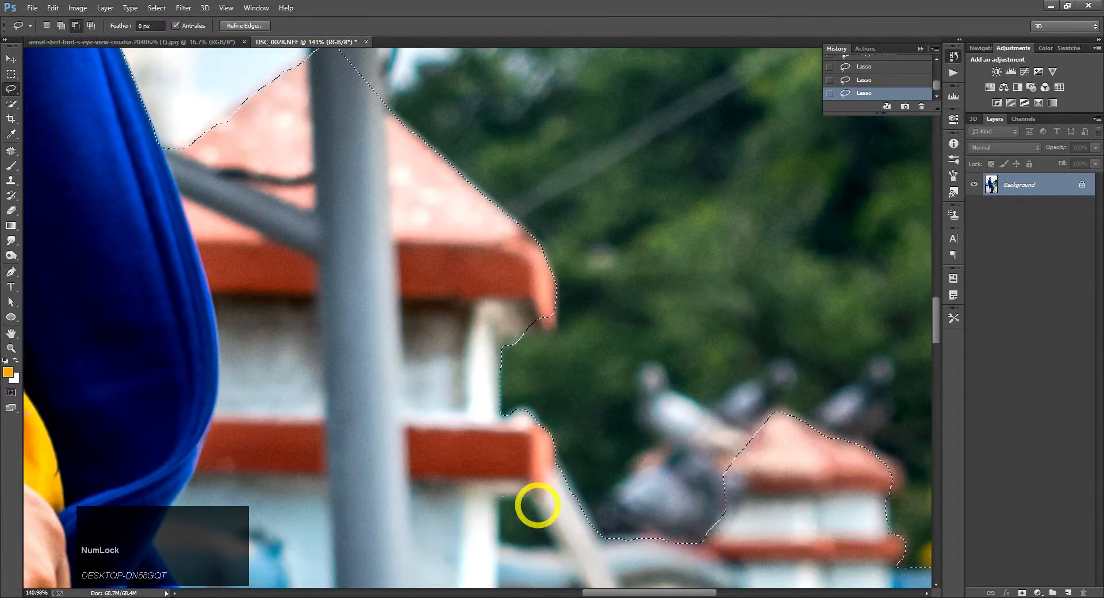
pyautogui.scroll(-8, 498, 520)
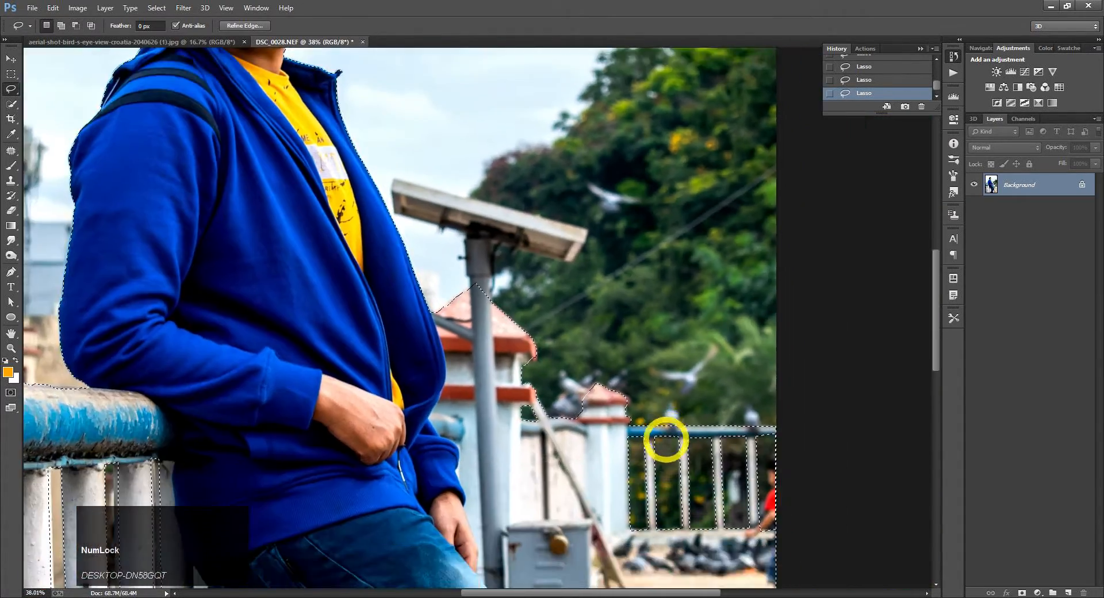
pyautogui.scroll(-2, 439, 374)
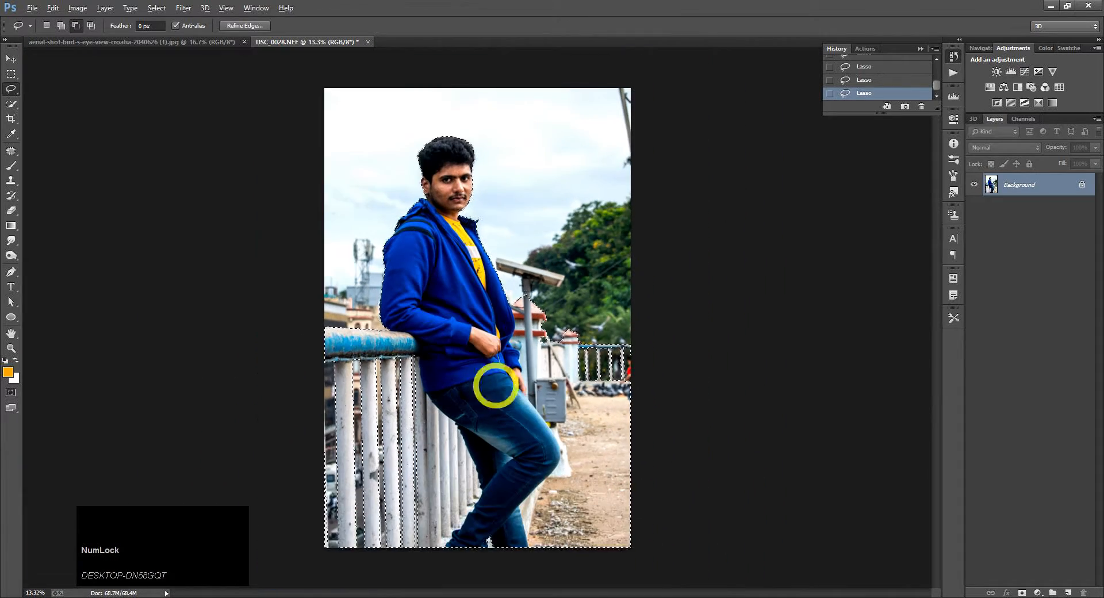
# Duplicate the Background layer, hide the original and mask the copy with the current selection
pyautogui.moveTo(1030, 185); pyautogui.dragTo(1068, 590)
pyautogui.click(974, 207)
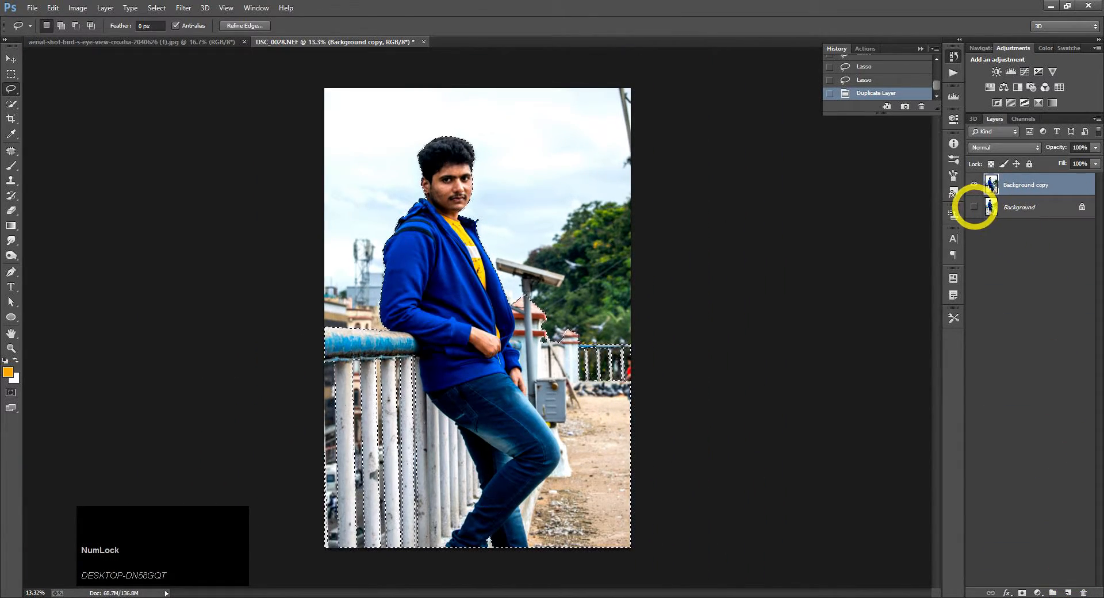
pyautogui.click(1022, 593)
# Refine the layer mask with a feather of about 3.1 px, output to the layer mask
pyautogui.rightClick(1012, 184)
pyautogui.click(981, 293)
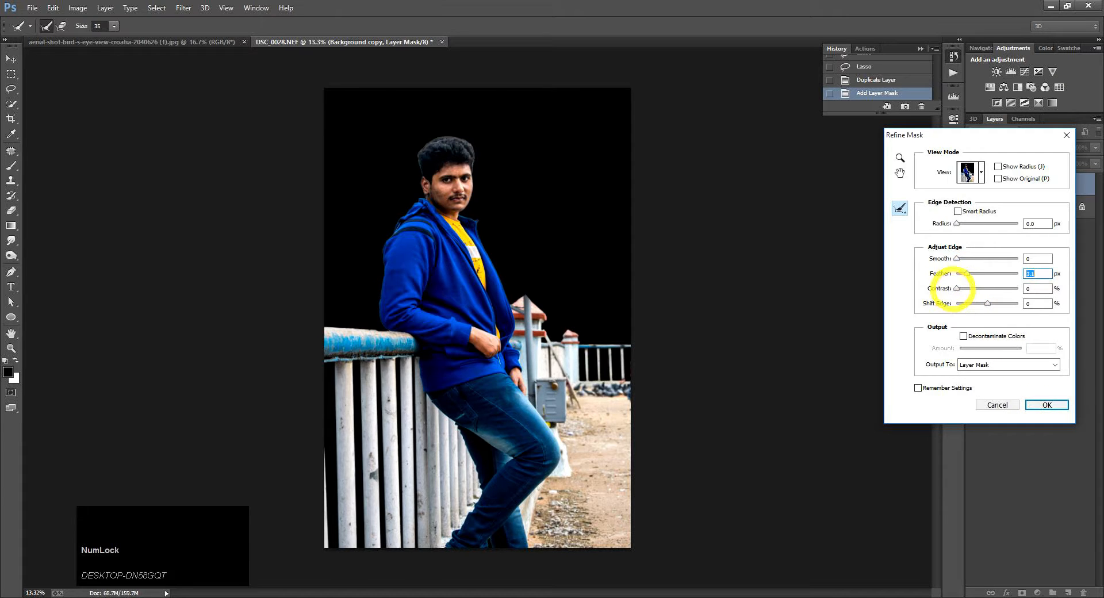
pyautogui.click(1046, 404)
# Duplicate the masked Background copy layer and apply the layer mask on the new copy
pyautogui.moveTo(1041, 205); pyautogui.dragTo(1067, 591)
pyautogui.rightClick(1014, 184)
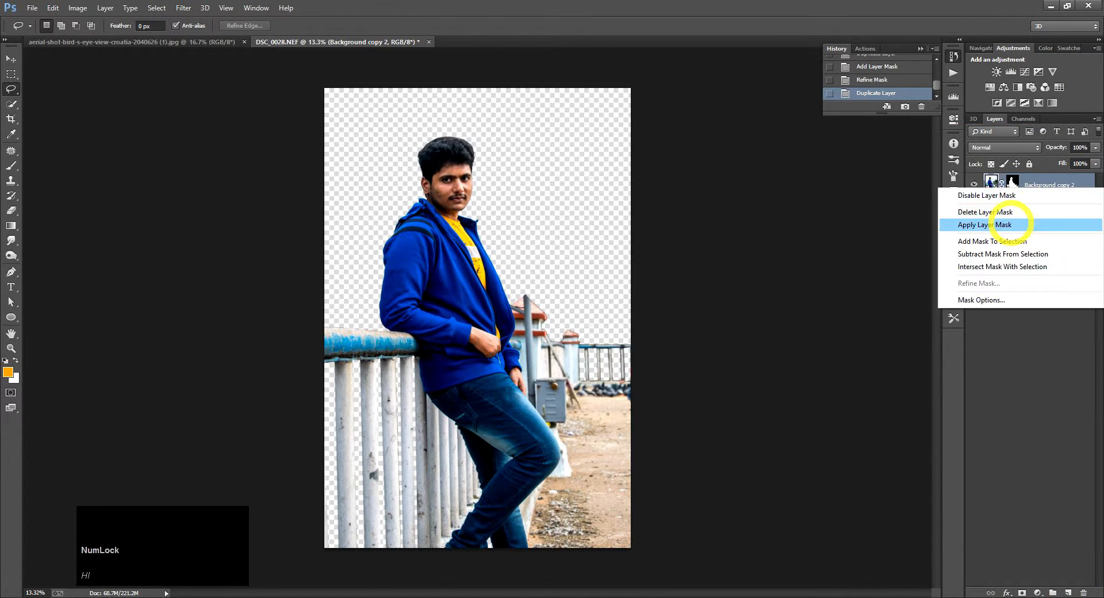
pyautogui.click(995, 225)
pyautogui.click(1018, 184)
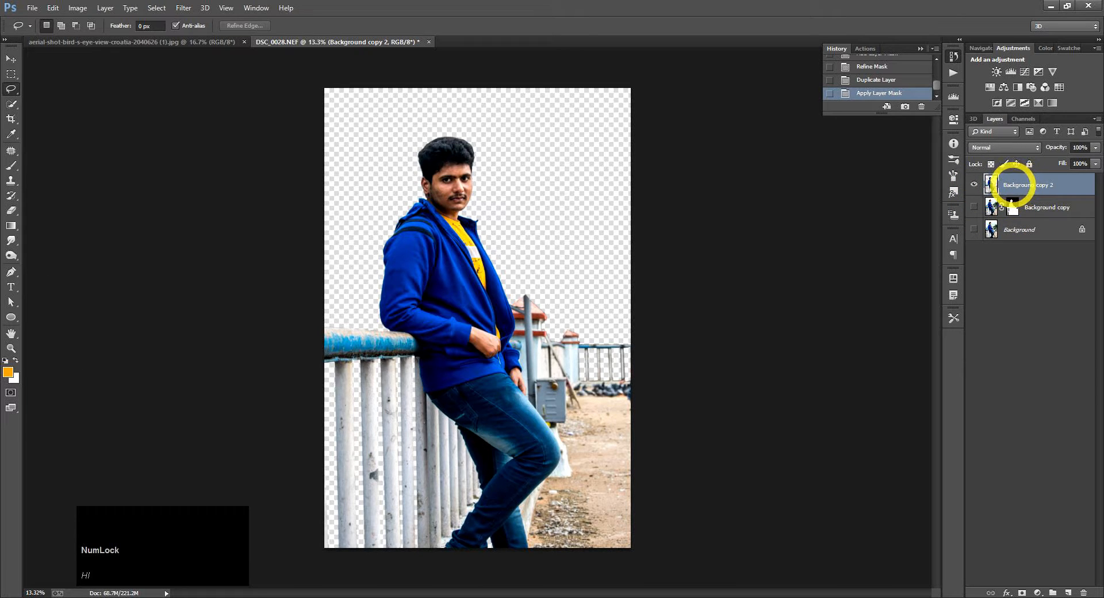
# Bring the aerial landscape photo into the portrait document and place its layer beneath the cutout Background copy 2
pyautogui.click(169, 42)
pyautogui.click(10, 59)
pyautogui.moveTo(478, 316); pyautogui.dragTo(468, 271)
pyautogui.moveTo(1013, 186); pyautogui.dragTo(1028, 215)
pyautogui.moveTo(573, 248); pyautogui.dragTo(544, 236)
# Scale the landscape layer to about 165% and position it so the sky and mountains sit behind the man
pyautogui.hotkey('ctrl', 't')
pyautogui.moveTo(602, 413); pyautogui.dragTo(653, 470)
pyautogui.moveTo(603, 396); pyautogui.dragTo(558, 399)
pyautogui.moveTo(601, 461); pyautogui.dragTo(659, 526)
pyautogui.moveTo(628, 479); pyautogui.dragTo(588, 477)
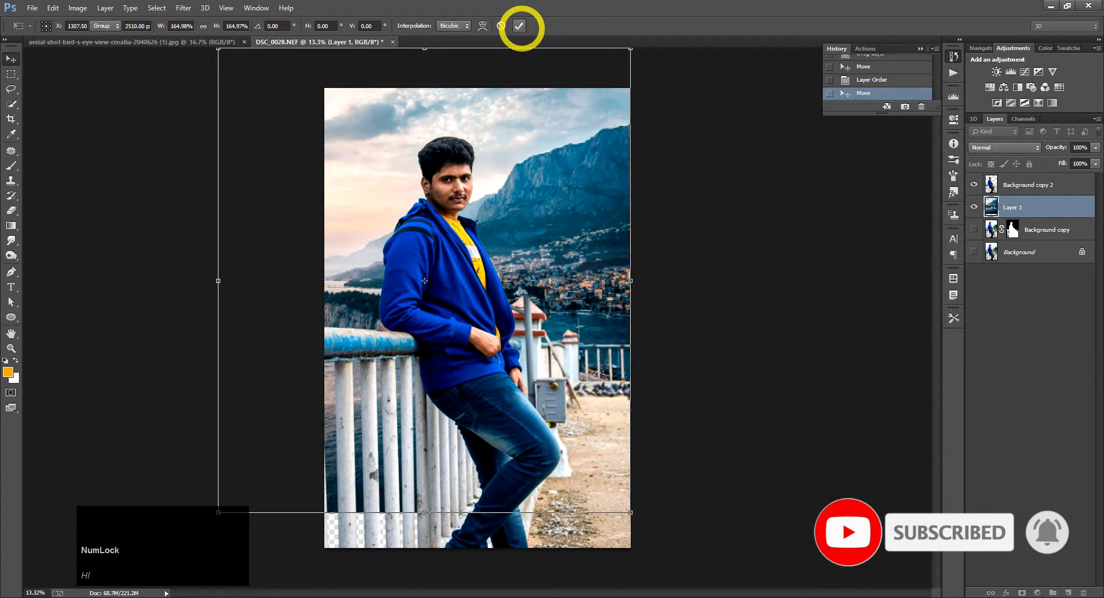
pyautogui.click(519, 26)
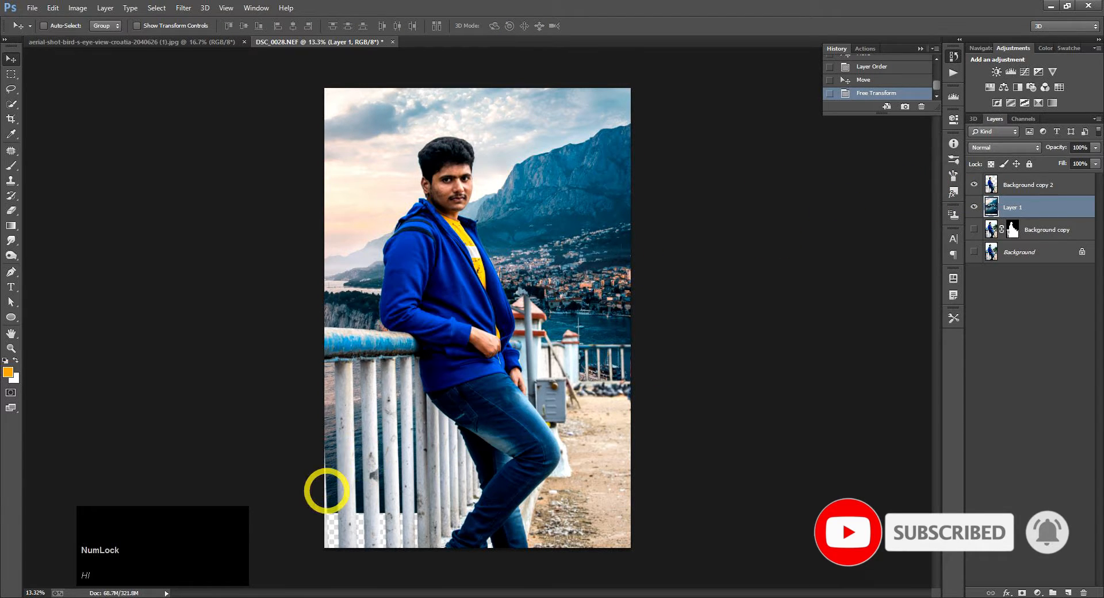
# Hide the cutout layer and copy a full-width strip of dark water along the landscape's lower edge to a new layer
pyautogui.click(974, 185)
pyautogui.click(11, 73)
pyautogui.moveTo(324, 465); pyautogui.dragTo(631, 511)
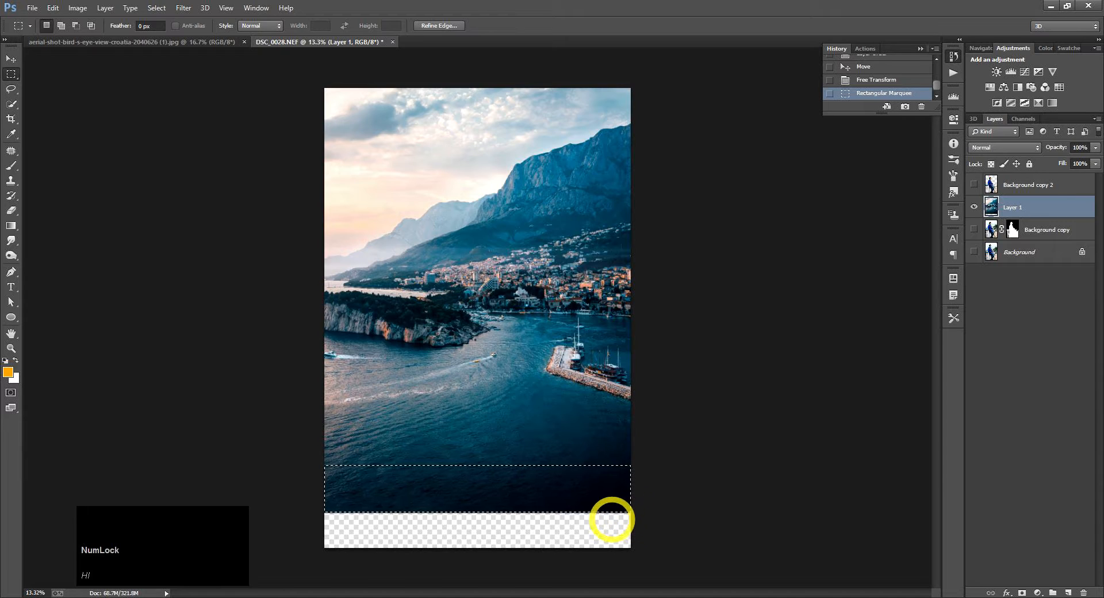
pyautogui.hotkey('ctrl', 'c')
pyautogui.hotkey('ctrl', 'v')
# Stretch the pasted water strip down over the empty area, show the cutout again and merge the strip with the landscape layer
pyautogui.hotkey('ctrl', 't')
pyautogui.moveTo(468, 517); pyautogui.dragTo(476, 559)
pyautogui.click(520, 26)
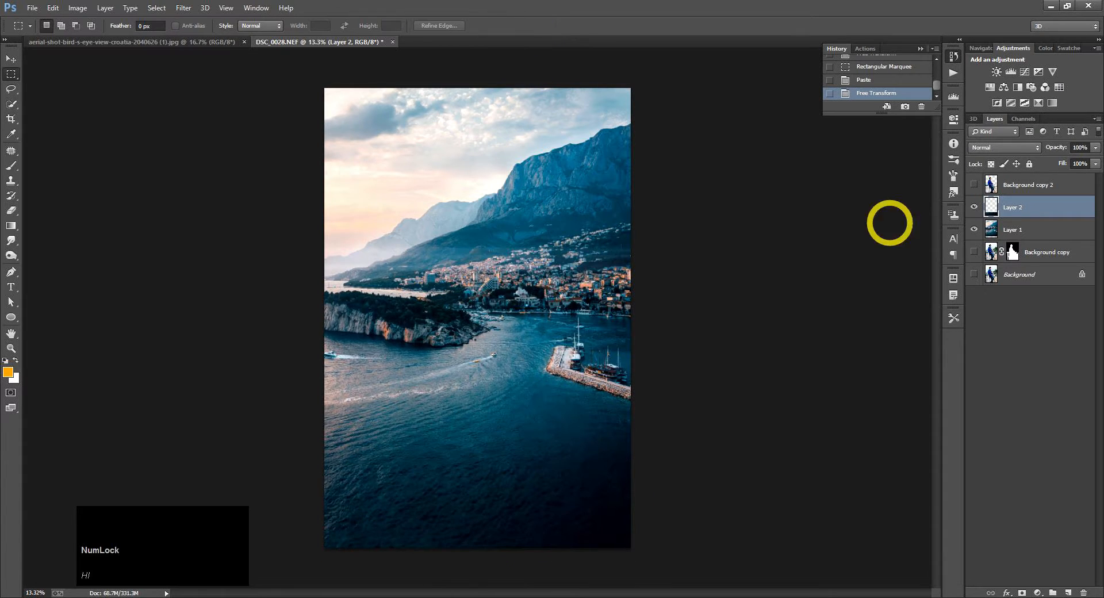
pyautogui.click(974, 185)
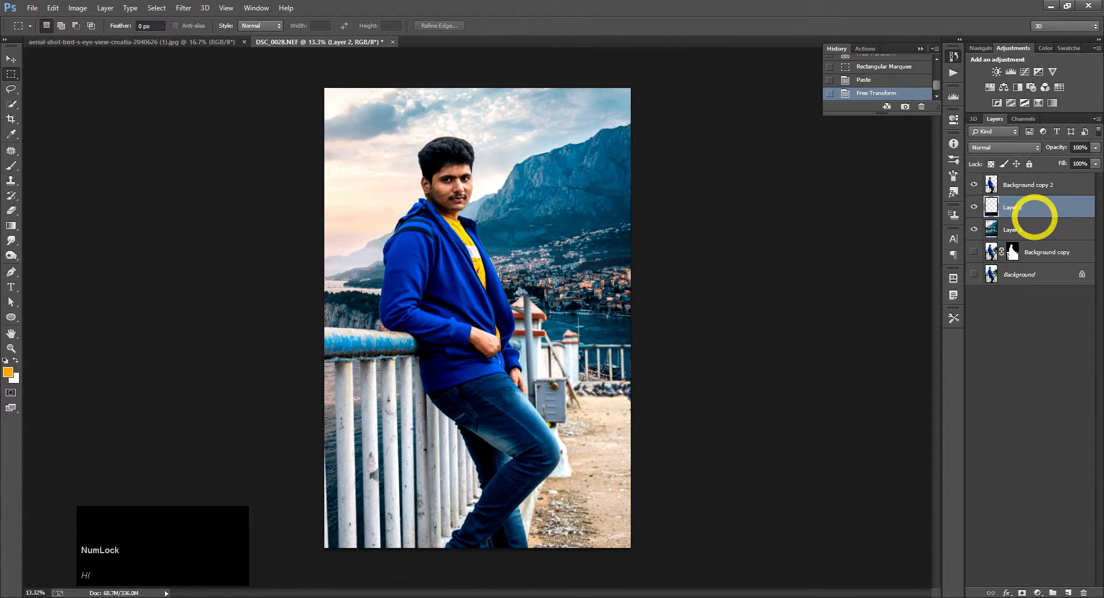
pyautogui.hotkey('ctrl', 'e')
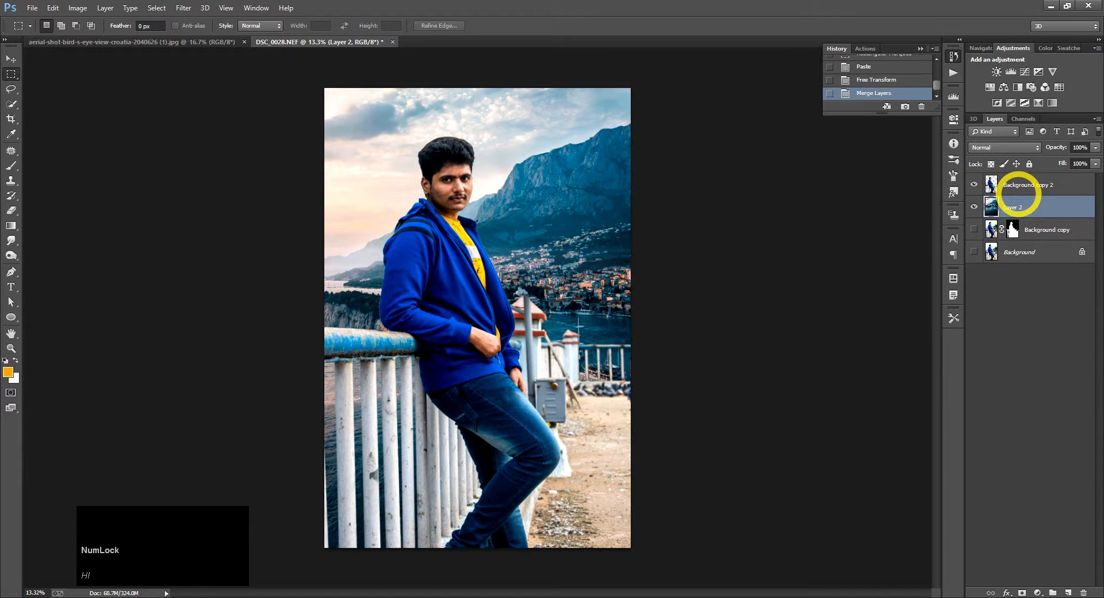
# Extend the canvas slightly above the man with the Crop tool to take in more sky
pyautogui.click(11, 118)
pyautogui.moveTo(483, 79); pyautogui.dragTo(482, 68)
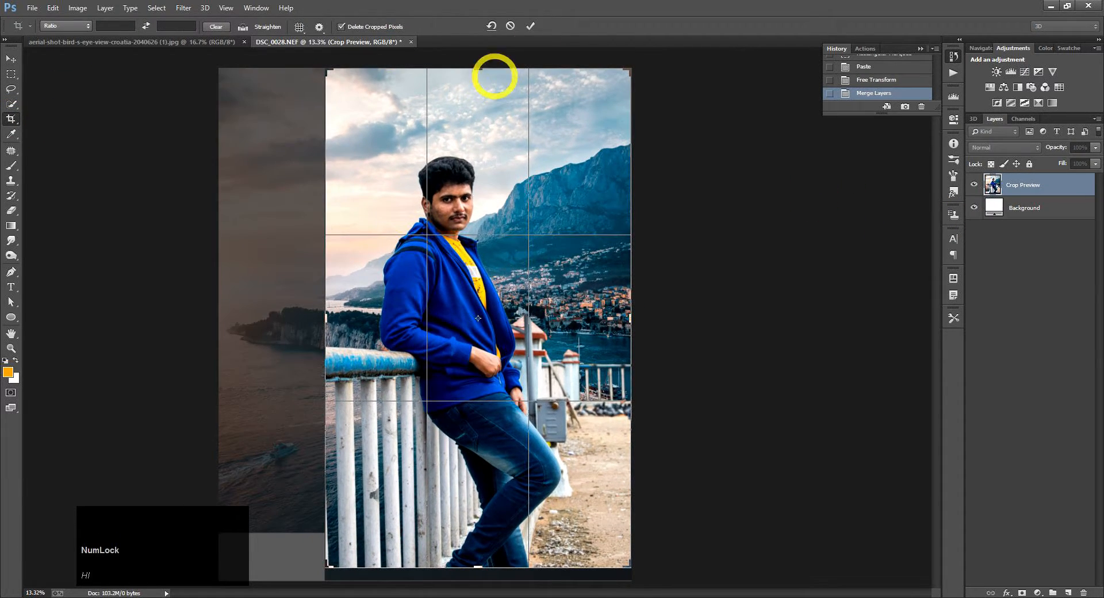
pyautogui.press('Return')
# On Background copy 2, burn the shadows of the ground, jeans and white railing with a size 1000 brush at 50% exposure
pyautogui.click(1022, 190)
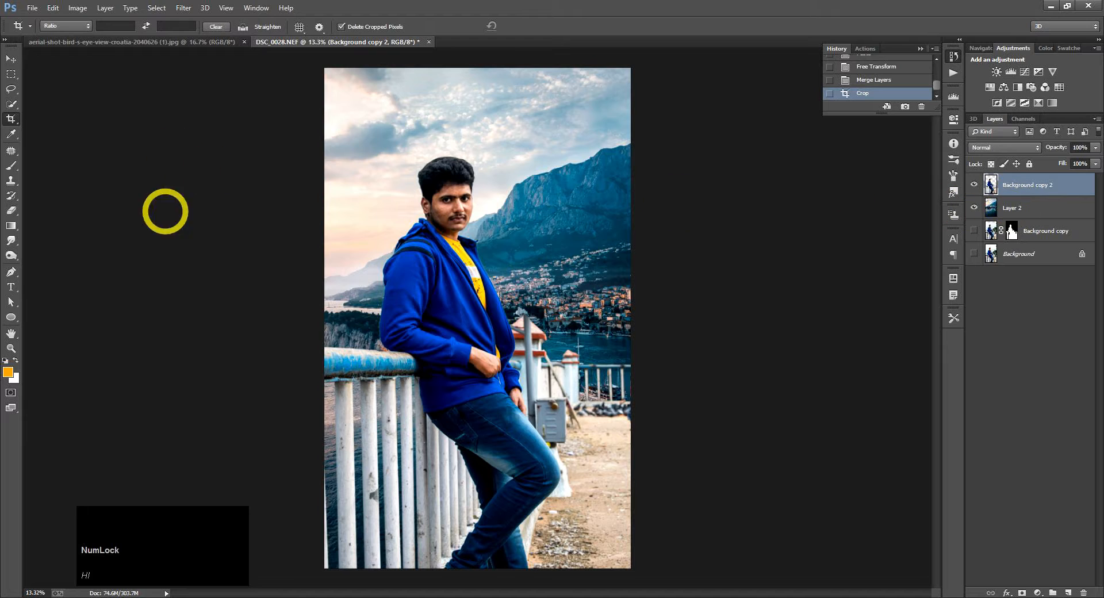
pyautogui.moveTo(11, 255); pyautogui.dragTo(64, 268)
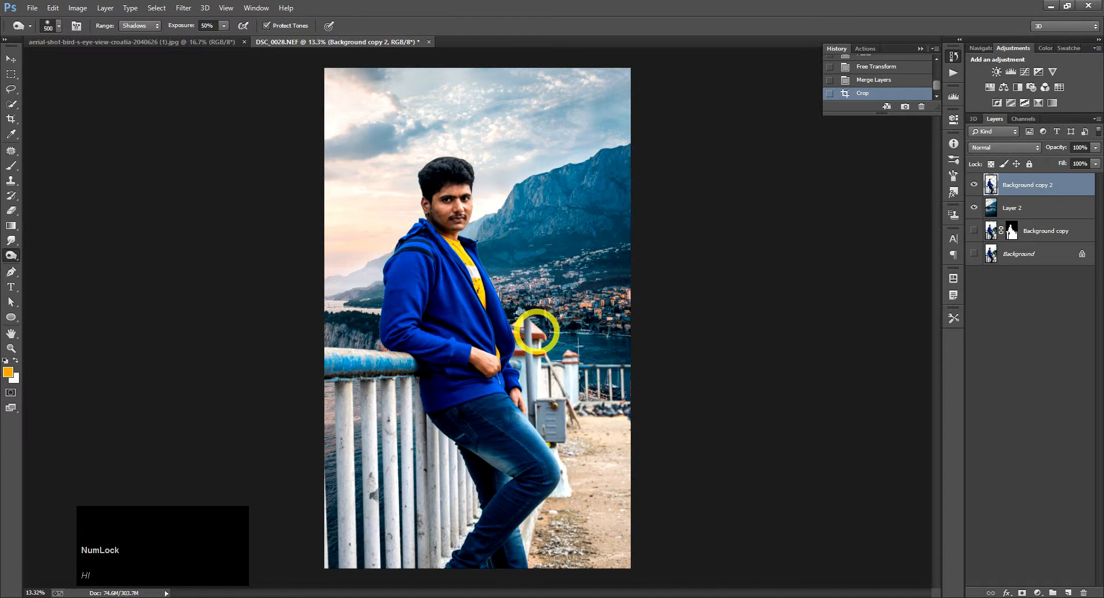
pyautogui.moveTo(549, 396)
pyautogui.mouseDown()
pyautogui.moveTo(615, 377)
pyautogui.moveTo(612, 394)
pyautogui.mouseUp()
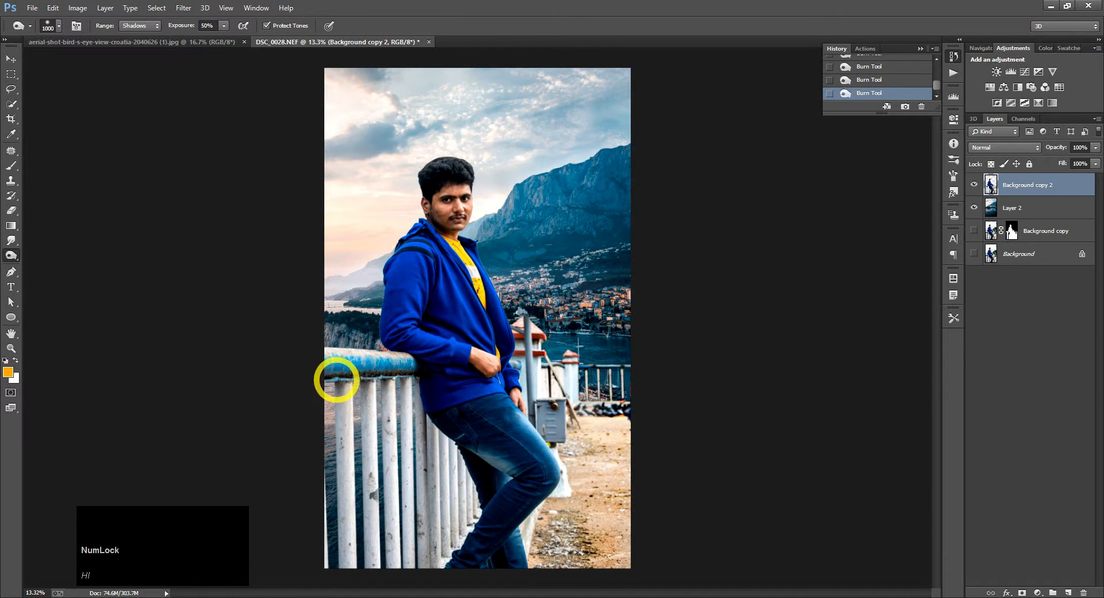
pyautogui.moveTo(391, 569)
pyautogui.mouseDown()
pyautogui.moveTo(419, 517)
pyautogui.moveTo(439, 539)
pyautogui.moveTo(442, 493)
pyautogui.moveTo(451, 530)
pyautogui.moveTo(493, 441)
pyautogui.moveTo(534, 547)
pyautogui.moveTo(512, 453)
pyautogui.moveTo(517, 594)
pyautogui.moveTo(513, 489)
pyautogui.moveTo(467, 409)
pyautogui.moveTo(588, 470)
pyautogui.moveTo(555, 584)
pyautogui.moveTo(615, 507)
pyautogui.moveTo(532, 356)
pyautogui.moveTo(558, 367)
pyautogui.moveTo(578, 357)
pyautogui.moveTo(427, 336)
pyautogui.moveTo(417, 284)
pyautogui.moveTo(405, 352)
pyautogui.moveTo(436, 273)
pyautogui.moveTo(449, 290)
pyautogui.moveTo(503, 305)
pyautogui.moveTo(410, 231)
pyautogui.moveTo(396, 243)
pyautogui.moveTo(449, 307)
pyautogui.moveTo(472, 272)
pyautogui.moveTo(573, 338)
pyautogui.mouseUp()
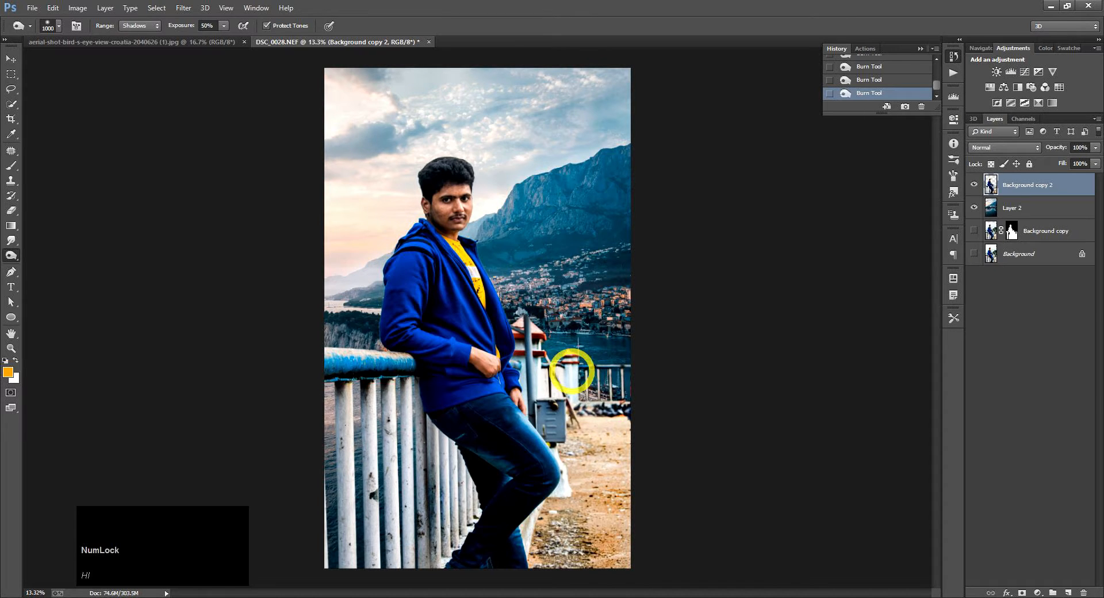
pyautogui.moveTo(441, 414)
pyautogui.mouseDown()
pyautogui.moveTo(441, 490)
pyautogui.moveTo(353, 367)
pyautogui.moveTo(342, 396)
pyautogui.moveTo(366, 340)
pyautogui.mouseUp()
# Try burning the distant fence and utility box darker, and undo those strokes
pyautogui.moveTo(372, 460)
pyautogui.mouseDown()
pyautogui.moveTo(399, 431)
pyautogui.moveTo(468, 574)
pyautogui.moveTo(621, 511)
pyautogui.moveTo(588, 384)
pyautogui.mouseUp()
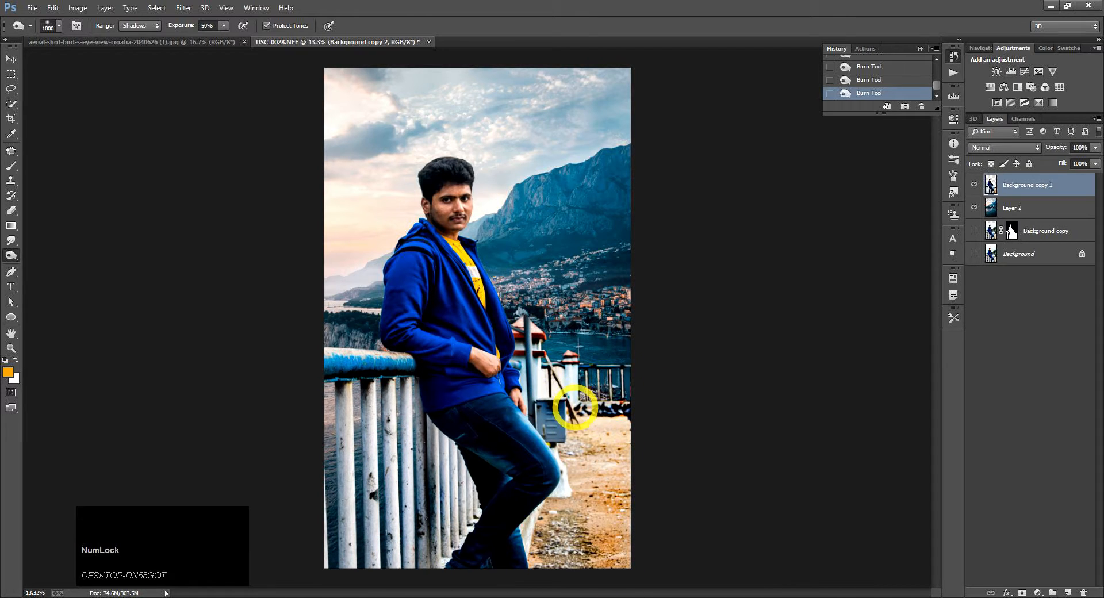
pyautogui.hotkey('ctrl', 'alt', 'z')
pyautogui.hotkey('ctrl', 'alt', 'z')
pyautogui.hotkey('ctrl', 'alt', 'z')
# Burn the sandy ground, utility box, lower jeans and white railing posts darker with the size 1000 brush
pyautogui.moveTo(561, 572); pyautogui.dragTo(587, 466)
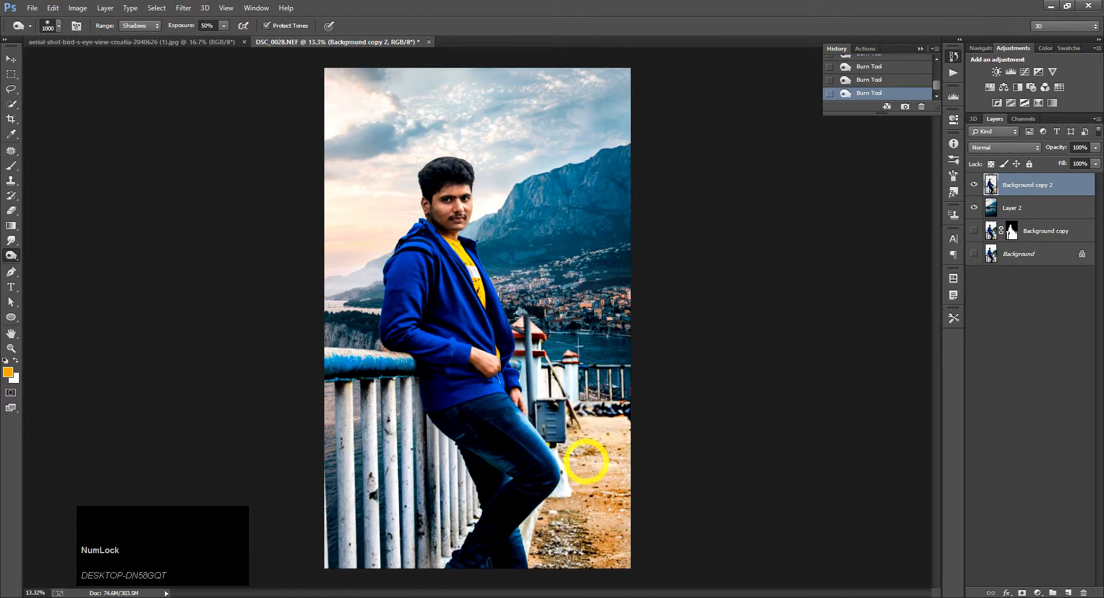
pyautogui.moveTo(604, 528); pyautogui.dragTo(607, 446)
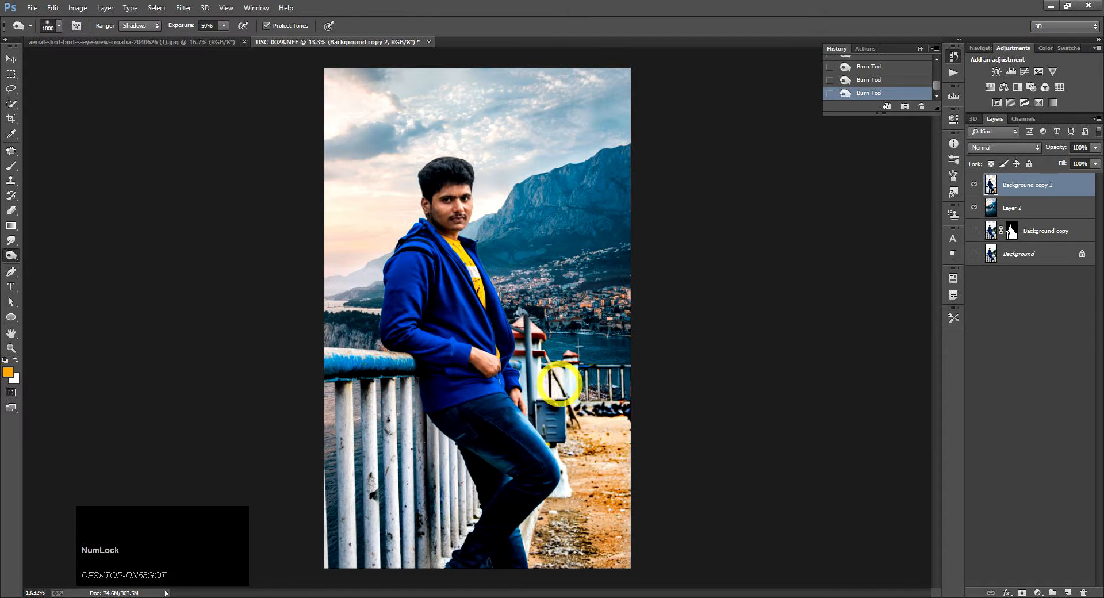
pyautogui.moveTo(437, 487); pyautogui.dragTo(496, 543)
pyautogui.moveTo(412, 526)
pyautogui.mouseDown()
pyautogui.moveTo(406, 566)
pyautogui.moveTo(407, 522)
pyautogui.moveTo(377, 424)
pyautogui.moveTo(343, 393)
pyautogui.mouseUp()
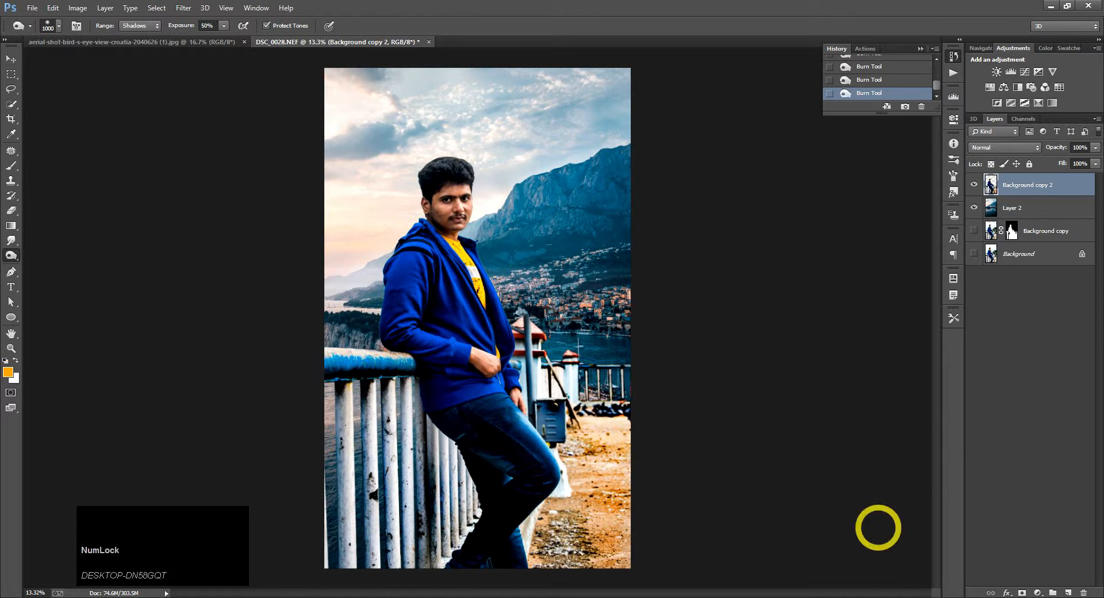
# Apply a 15 px Tilt-Shift blur to Layer 2, with the focus band tilted up to the right and widened around the man
pyautogui.click(1034, 214)
pyautogui.click(183, 8)
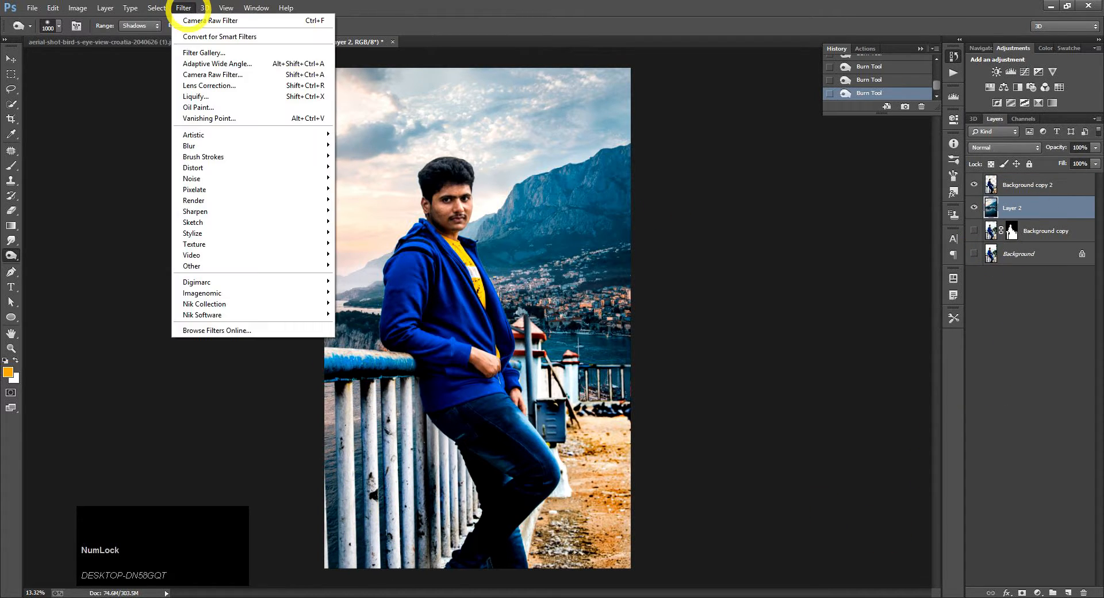
pyautogui.moveTo(207, 144)
pyautogui.click(359, 166)
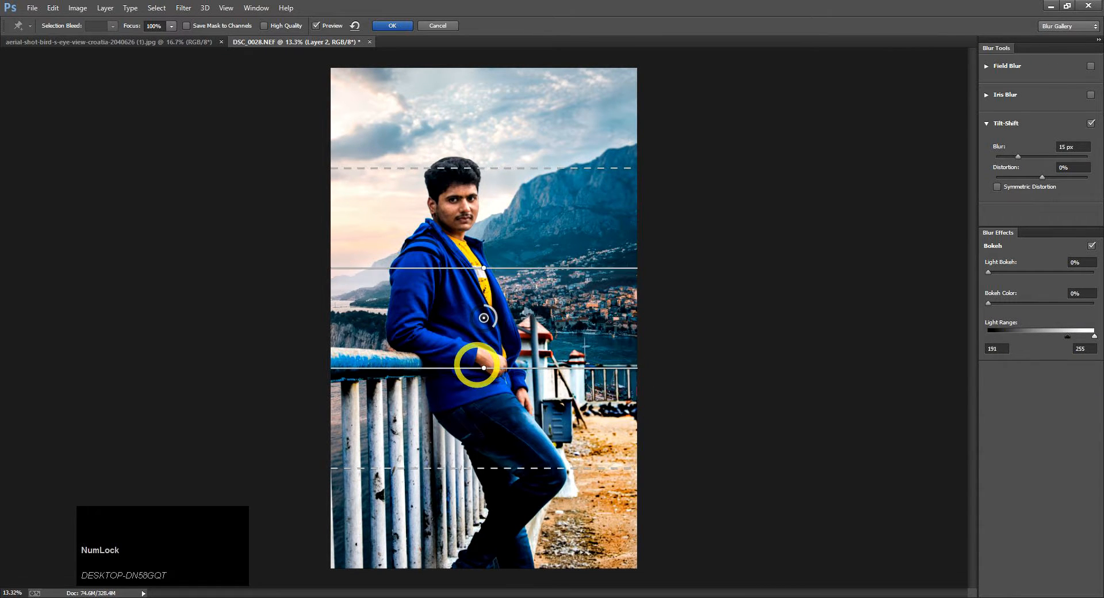
pyautogui.moveTo(486, 368); pyautogui.dragTo(506, 357)
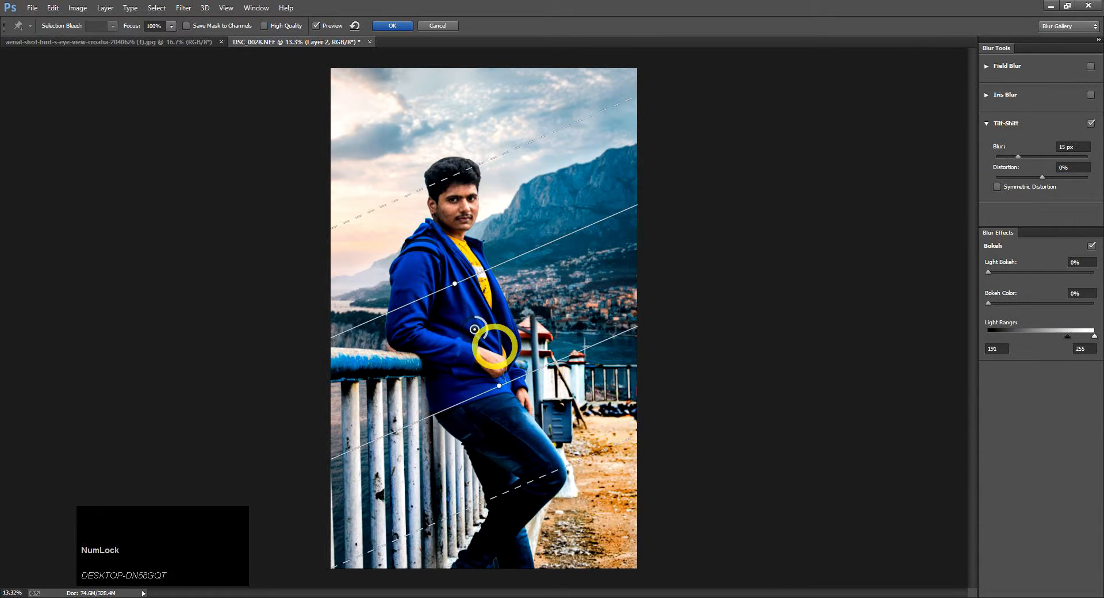
pyautogui.moveTo(469, 276)
pyautogui.mouseDown()
pyautogui.moveTo(473, 251)
pyautogui.moveTo(468, 262)
pyautogui.mouseUp()
pyautogui.moveTo(542, 476); pyautogui.dragTo(558, 527)
pyautogui.moveTo(509, 386); pyautogui.dragTo(493, 402)
pyautogui.moveTo(468, 333); pyautogui.dragTo(482, 344)
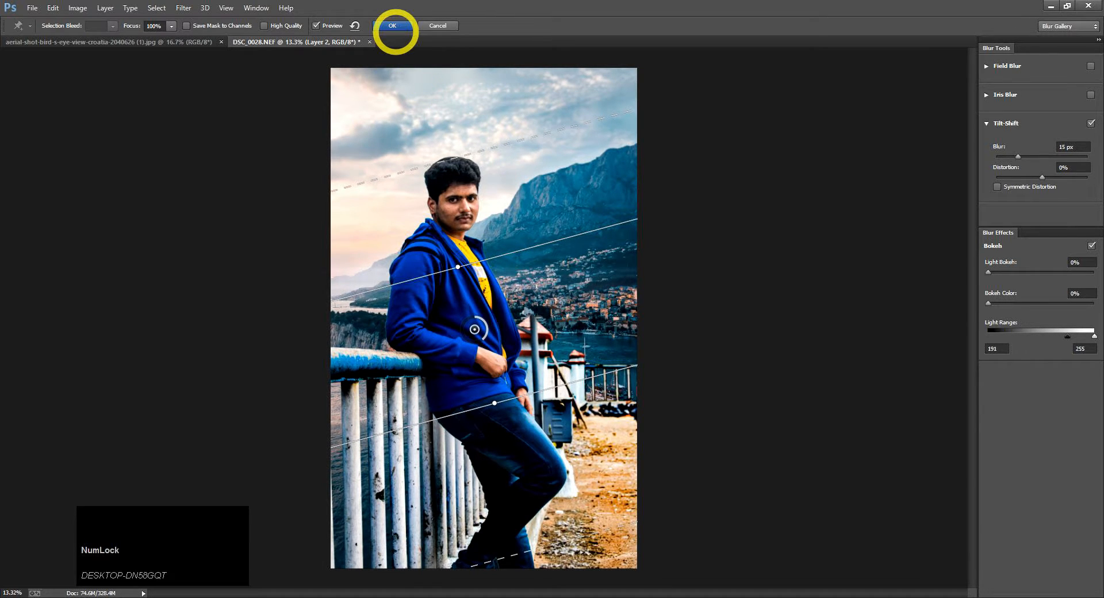
pyautogui.click(394, 27)
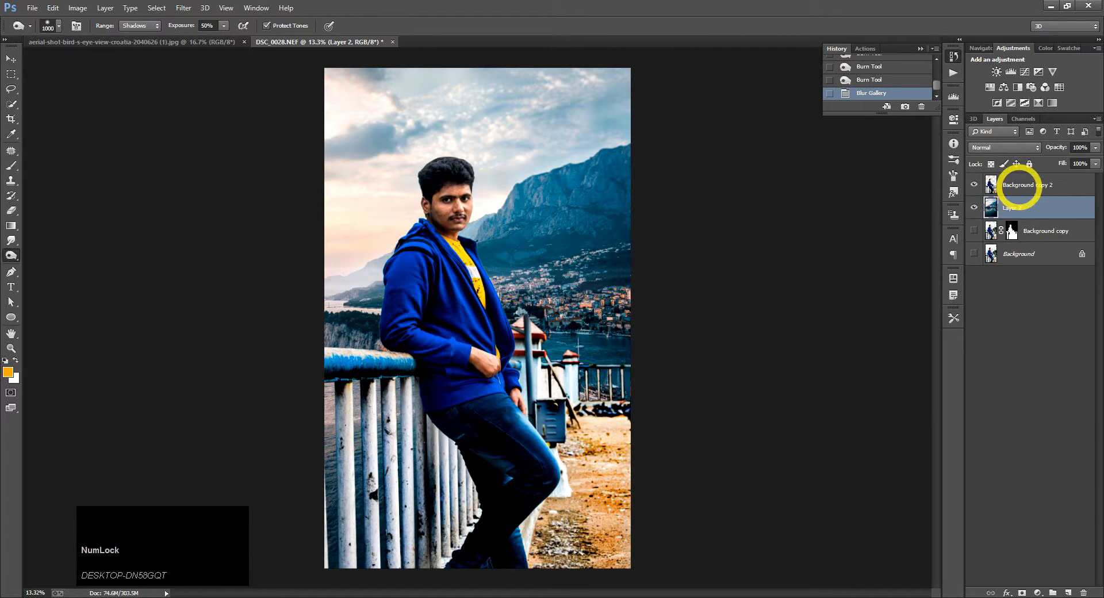
# Add a new layer above Background copy 2 and set the foreground color to golden yellow f9bf41
pyautogui.click(1016, 183)
pyautogui.click(1068, 592)
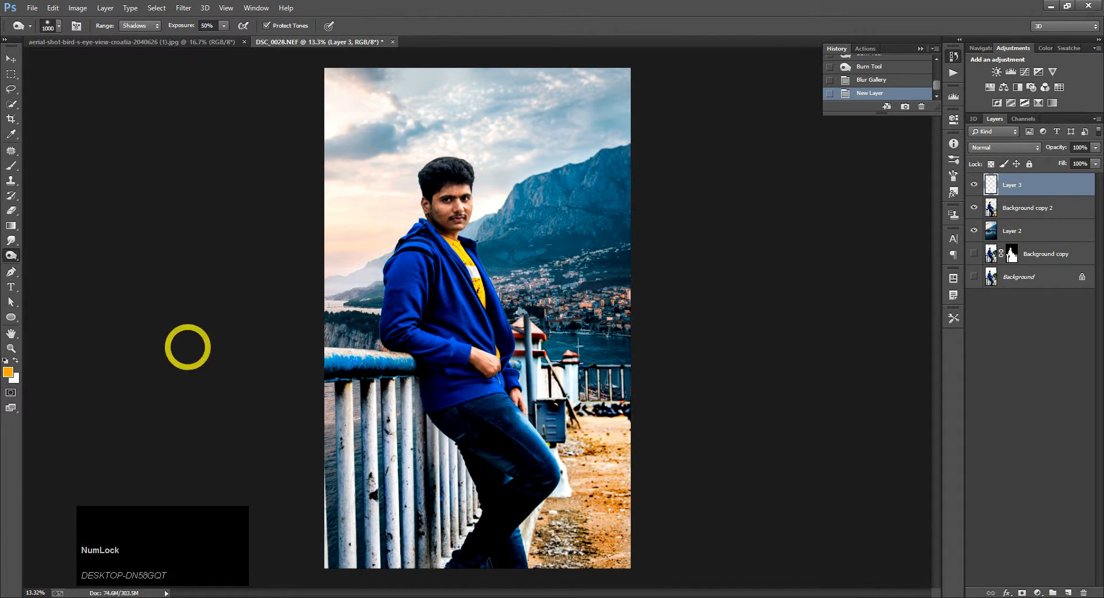
pyautogui.click(8, 372)
pyautogui.click(851, 361)
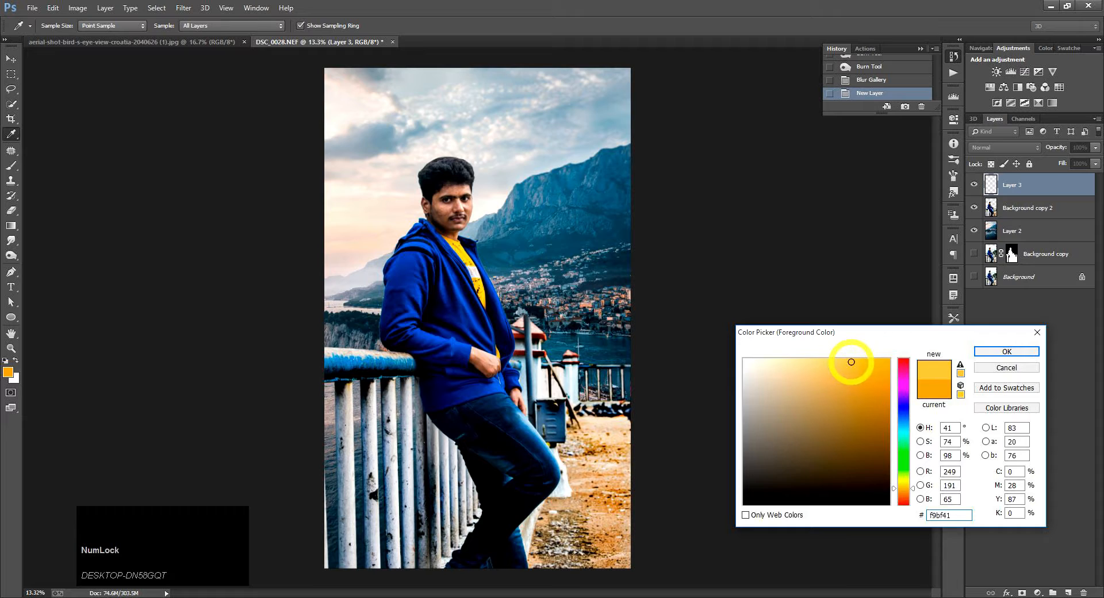
pyautogui.click(1006, 351)
# Paint a soft yellow dab in the sky above the mountain slope with a size 250 brush
pyautogui.click(11, 165)
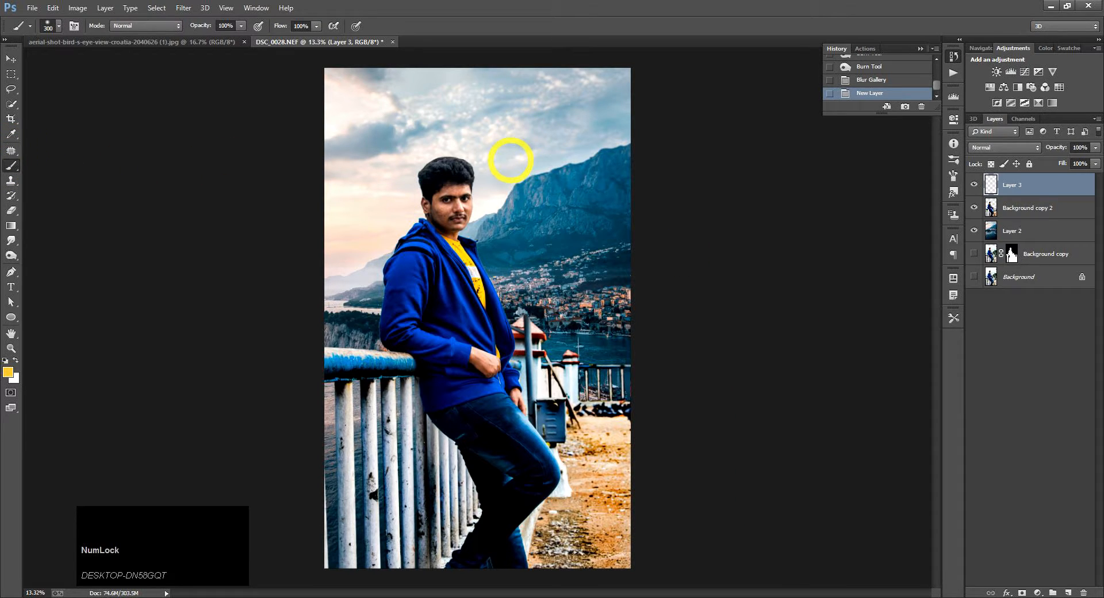
pyautogui.press(']')
pyautogui.press(']')
pyautogui.click(549, 139)
# Try different blend modes for Layer 3, including Dissolve and Overlay, and set it to Screen
pyautogui.click(987, 148)
pyautogui.click(977, 159)
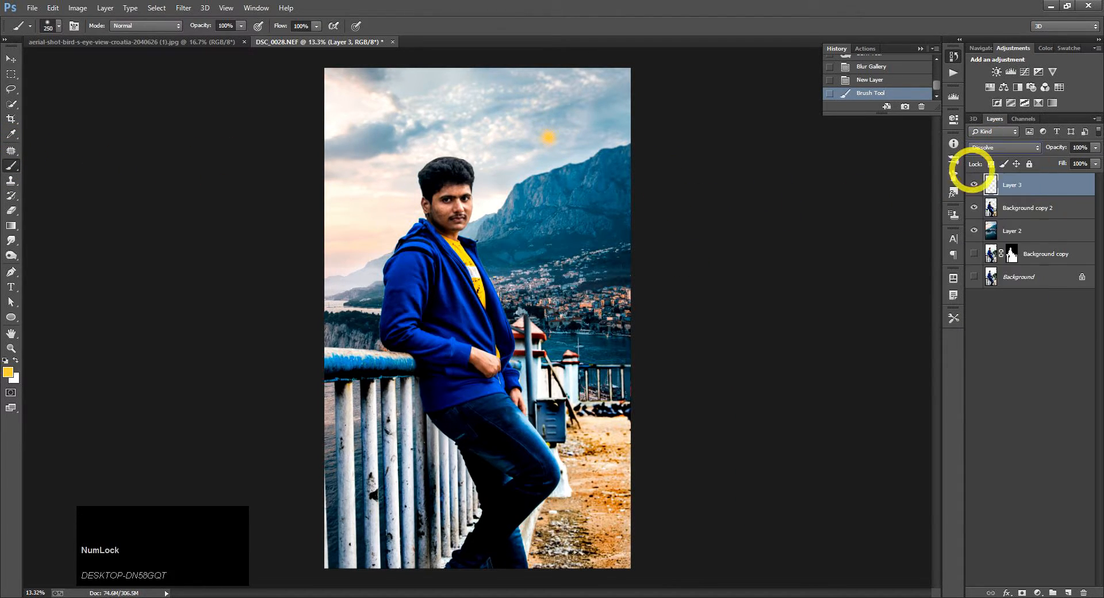
pyautogui.click(1006, 148)
pyautogui.click(1000, 169)
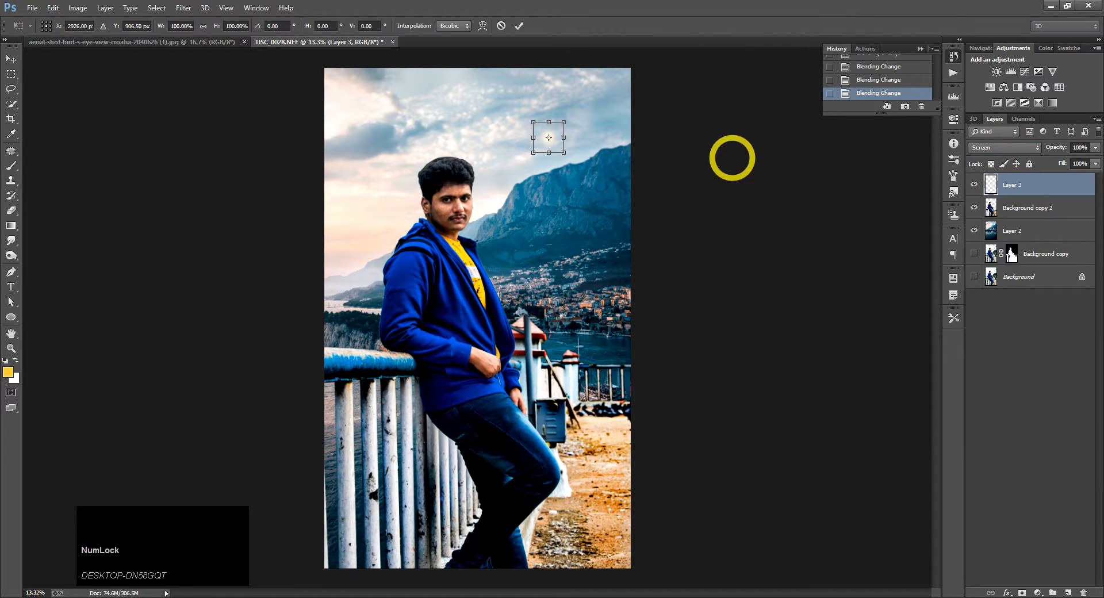
pyautogui.click(1003, 148)
pyautogui.click(981, 260)
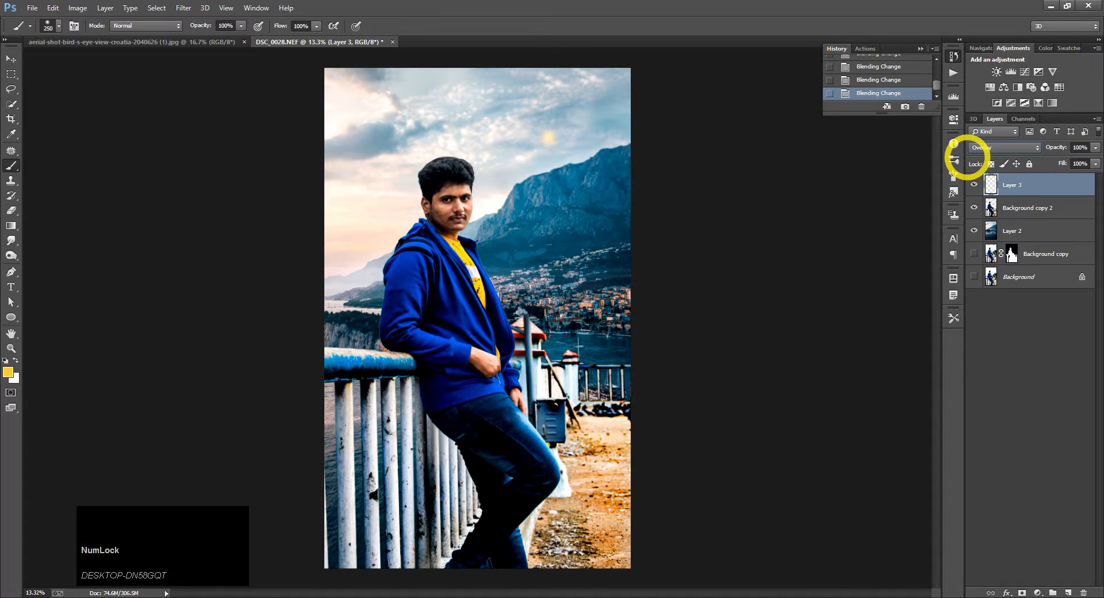
pyautogui.click(978, 148)
pyautogui.click(981, 235)
pyautogui.hotkey('ctrl', 't')
pyautogui.moveTo(563, 151); pyautogui.dragTo(616, 208)
pyautogui.hotkey('ctrl', 'z')
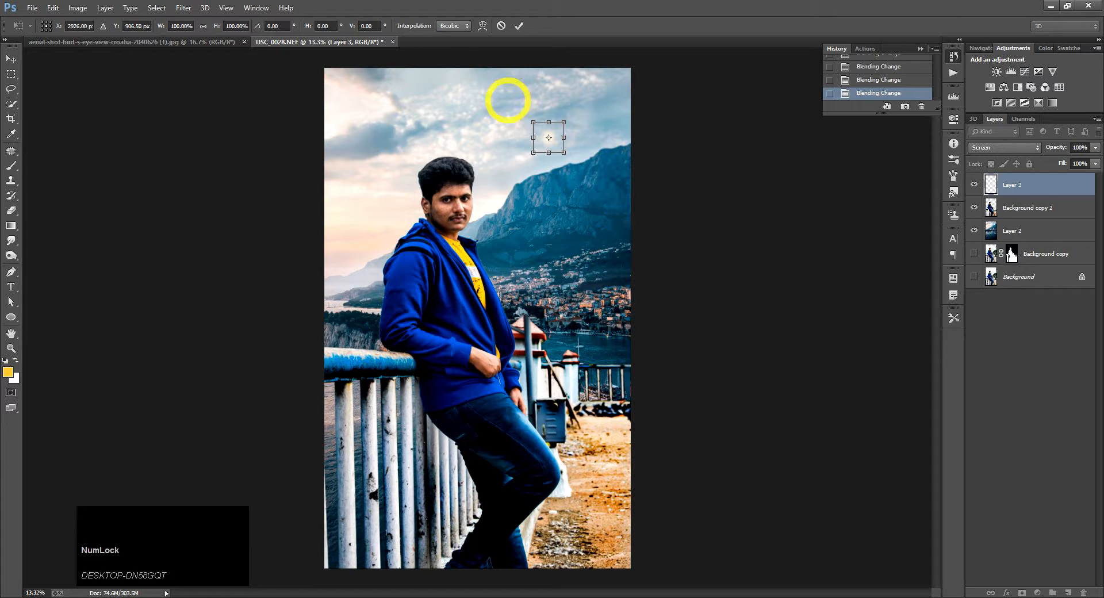
pyautogui.click(501, 26)
# Paint larger soft yellow dabs over the sky spot with a size 900 brush to build up a sun glow
pyautogui.press('b')
pyautogui.click(552, 146)
pyautogui.press('[')
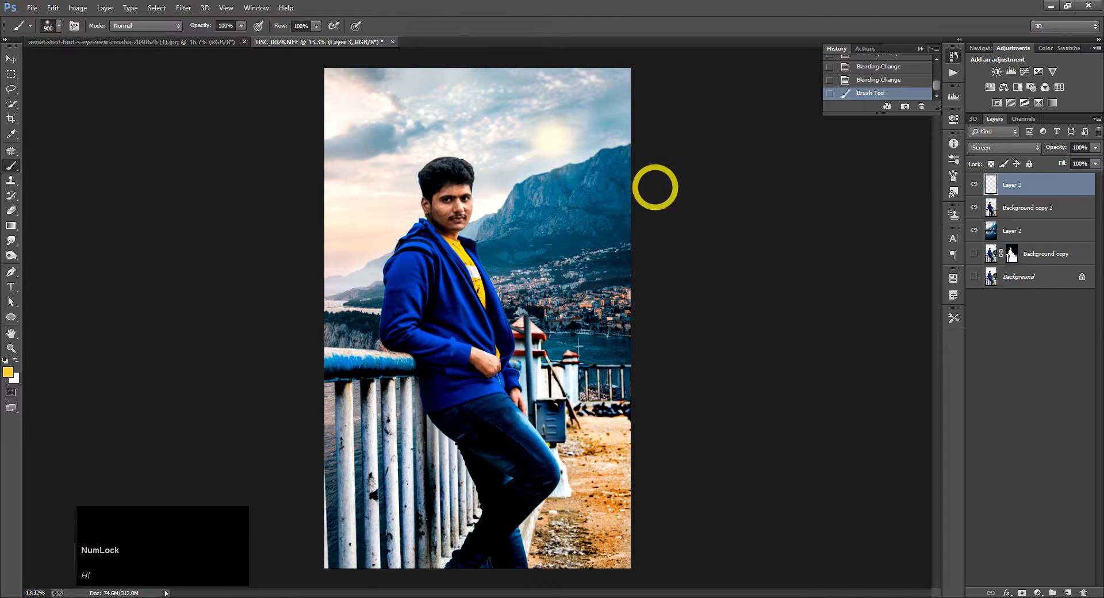
pyautogui.click(552, 138)
# Transform the sun glow so it sits on the mountain ridge near the photo's right edge
pyautogui.hotkey('ctrl', 't')
pyautogui.moveTo(604, 152)
pyautogui.mouseDown()
pyautogui.moveTo(616, 202)
pyautogui.moveTo(639, 190)
pyautogui.moveTo(665, 221)
pyautogui.moveTo(624, 165)
pyautogui.moveTo(640, 184)
pyautogui.mouseUp()
pyautogui.press('Return')
# Duplicate the sun glow layer, enlarge the copy well beyond the ridge and set its opacity to 68%
pyautogui.click(11, 59)
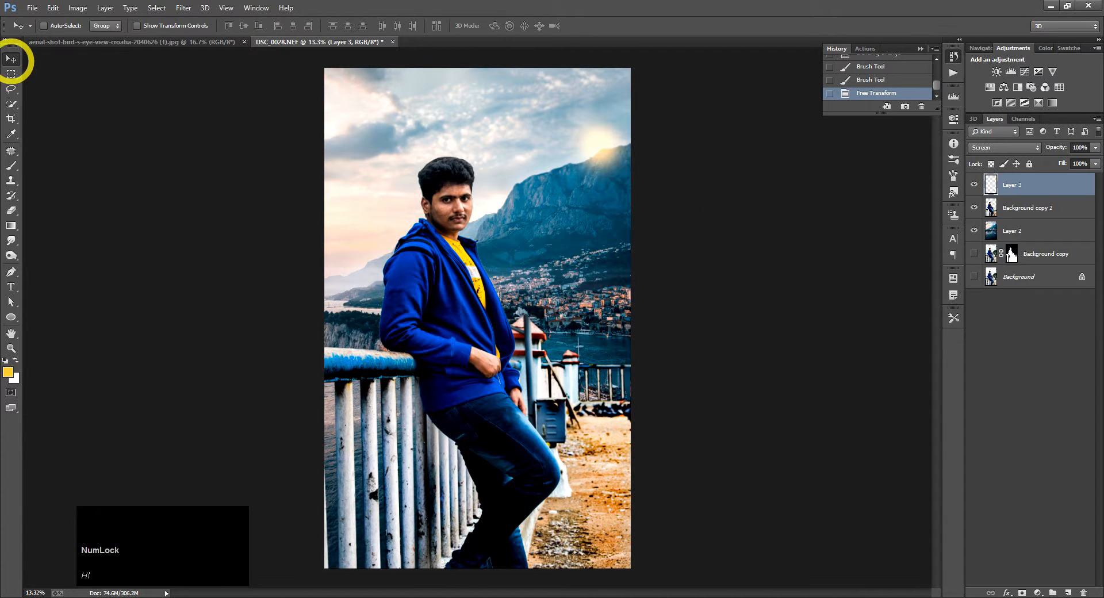
pyautogui.keyDown('alt'); pyautogui.moveTo(592, 152); pyautogui.dragTo(604, 177); pyautogui.keyUp('alt')
pyautogui.hotkey('ctrl', 't')
pyautogui.keyDown('alt'); pyautogui.keyDown('shift'); pyautogui.moveTo(661, 209); pyautogui.dragTo(811, 324); pyautogui.keyUp('shift'); pyautogui.keyUp('alt')
pyautogui.moveTo(1059, 148)
pyautogui.mouseDown()
pyautogui.moveTo(1038, 150)
pyautogui.moveTo(1043, 163)
pyautogui.moveTo(1054, 148)
pyautogui.mouseUp()
pyautogui.click(519, 26)
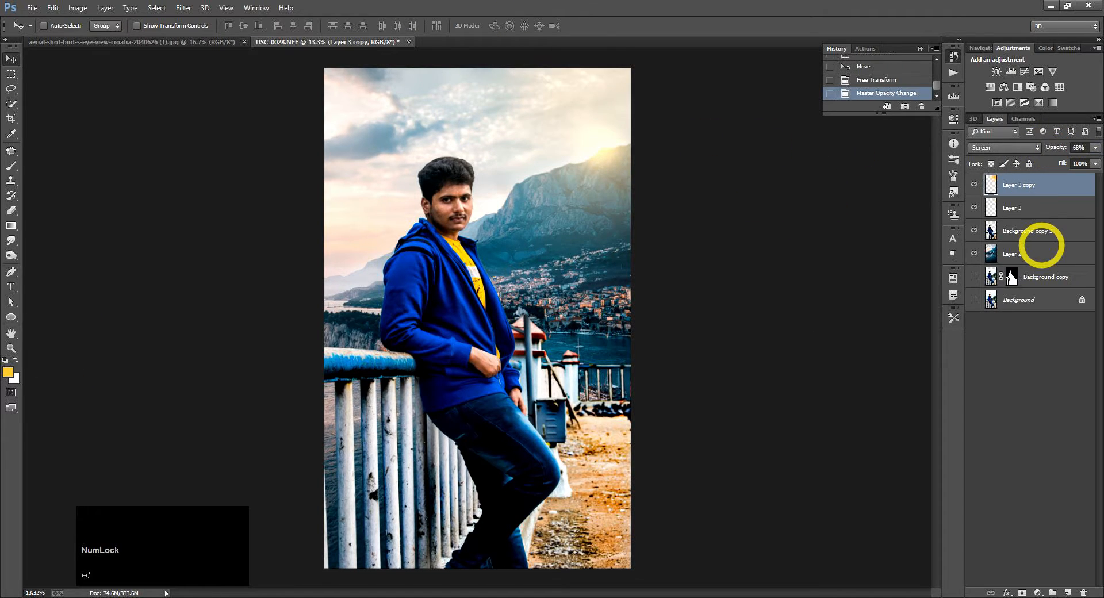
# Open Background copy 2 in the Camera Raw filter and set the Oranges luminance to +28
pyautogui.click(1040, 233)
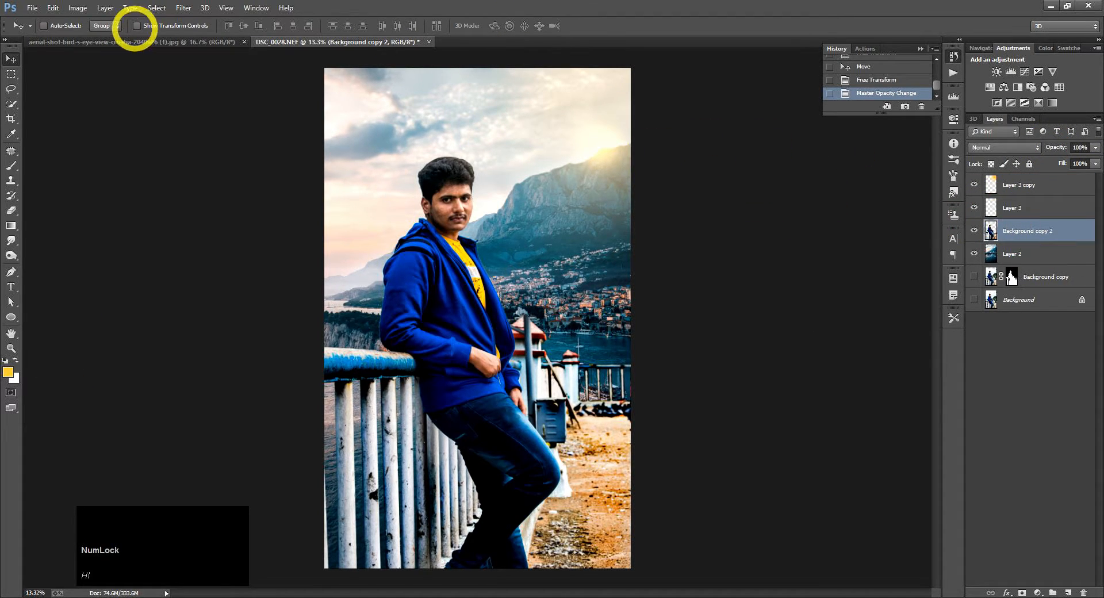
pyautogui.click(183, 8)
pyautogui.press('Escape')
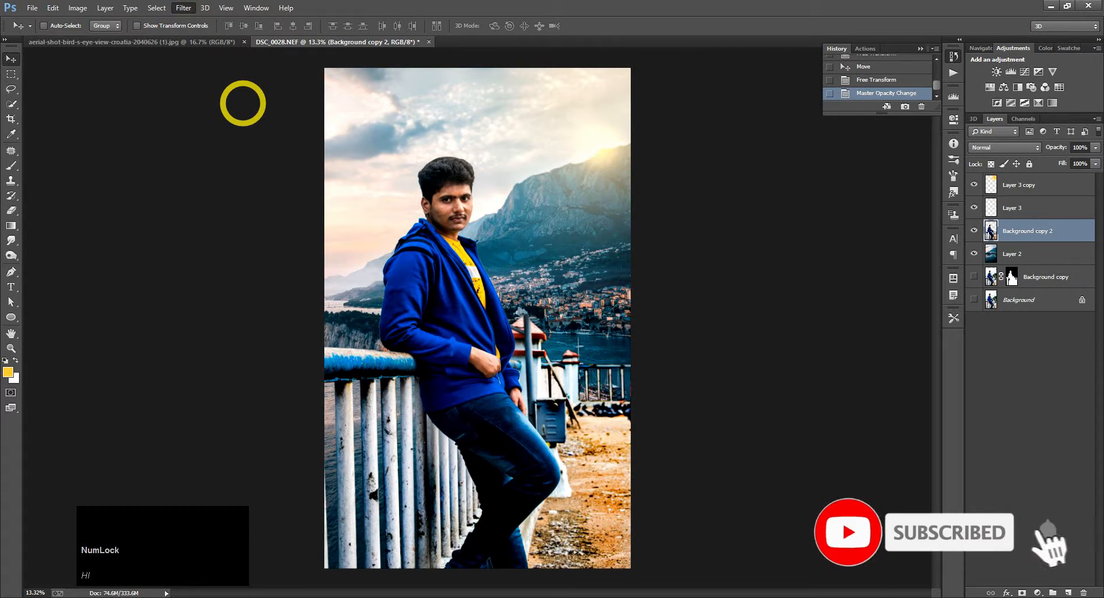
pyautogui.hotkey('ctrl', 'shift', 'a')
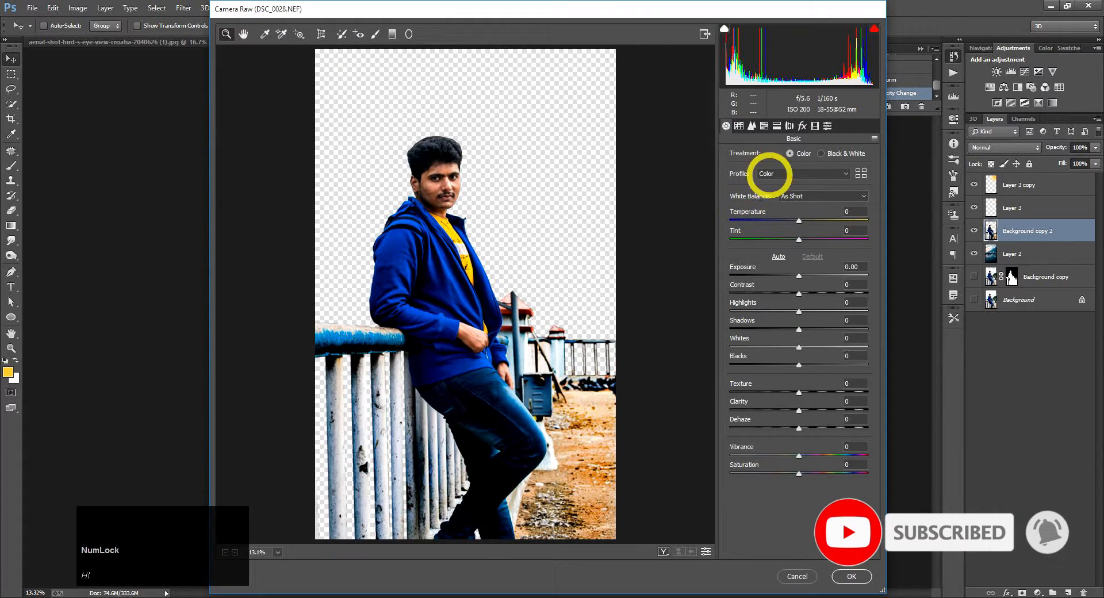
pyautogui.click(764, 125)
pyautogui.moveTo(798, 211); pyautogui.dragTo(827, 211)
# Try slight exposure and shadows adjustments in the basic settings, resetting the exposure to 0
pyautogui.click(727, 125)
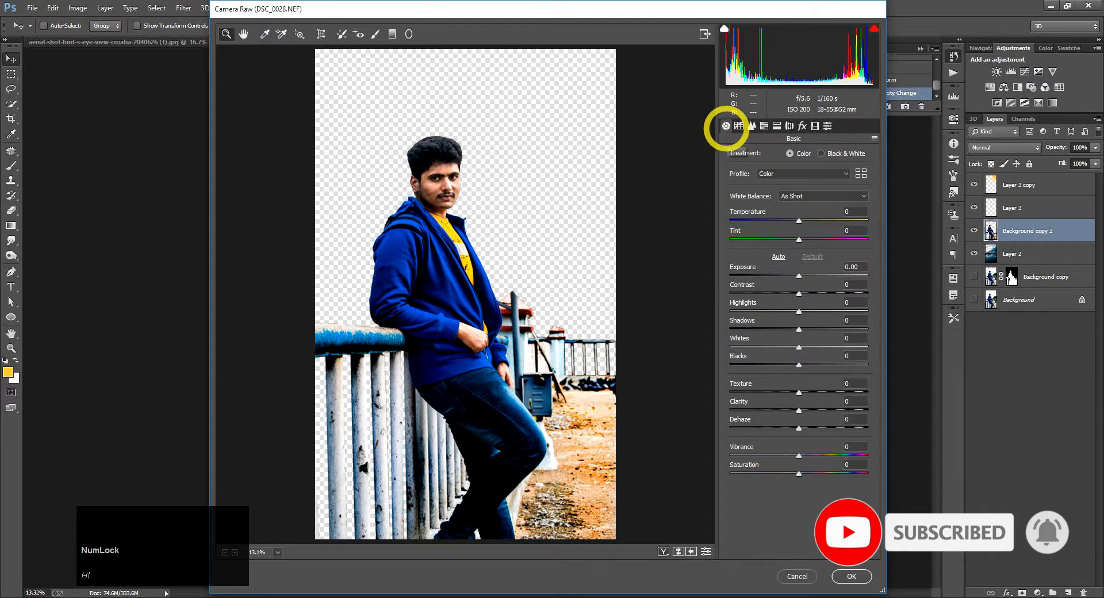
pyautogui.moveTo(799, 274); pyautogui.dragTo(805, 275)
pyautogui.doubleClick(802, 277)
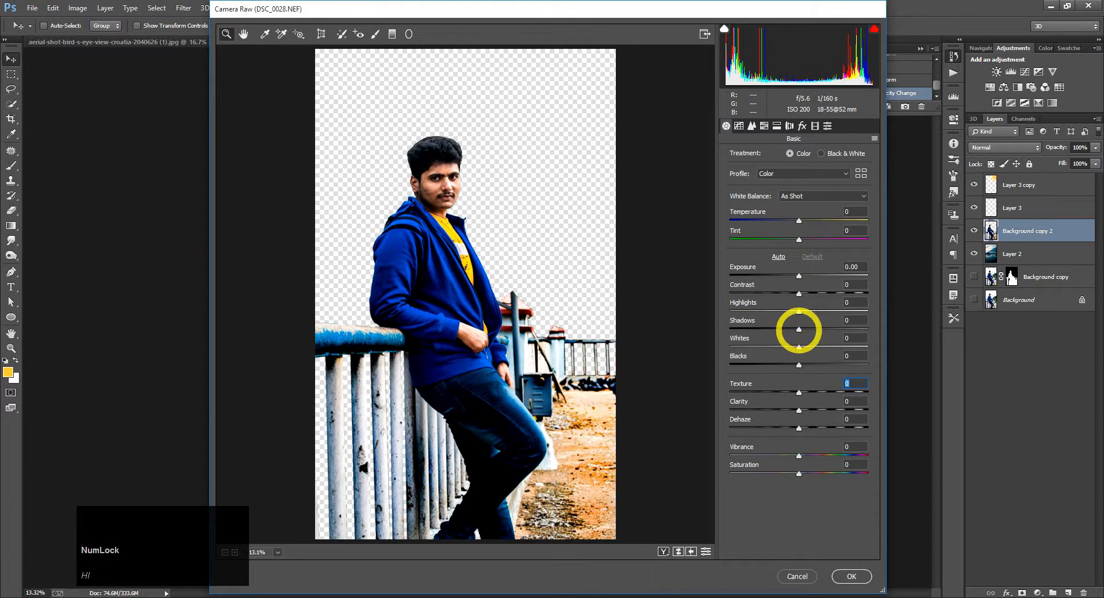
pyautogui.moveTo(807, 329); pyautogui.dragTo(809, 329)
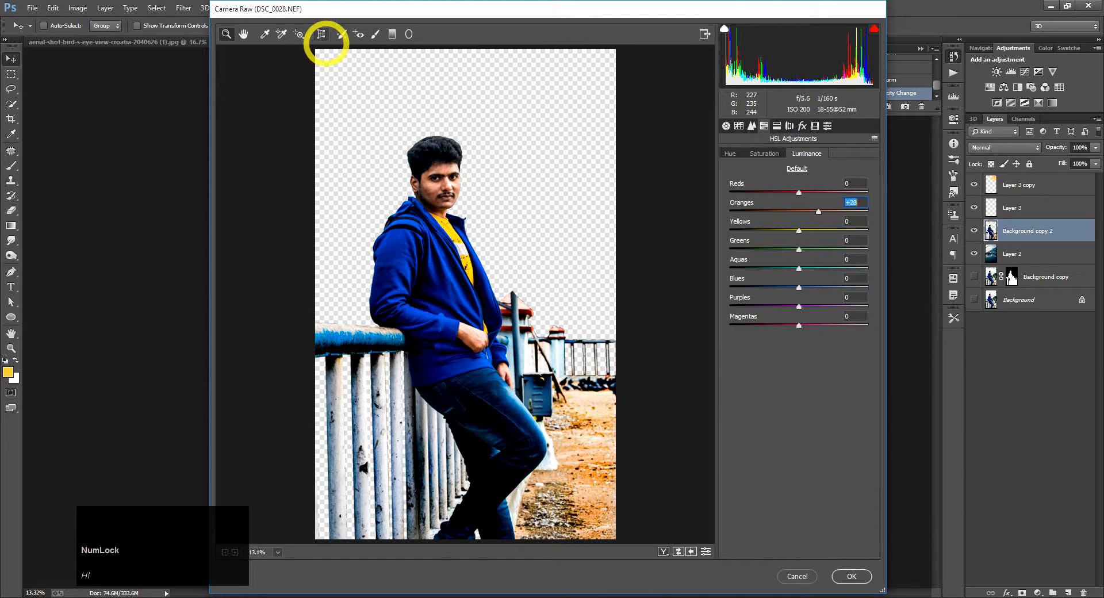
# Brighten the man's face with the Adjustment Brush at +0.70 exposure and apply the Camera Raw filter
pyautogui.click(375, 34)
pyautogui.moveTo(426, 187); pyautogui.dragTo(418, 186)
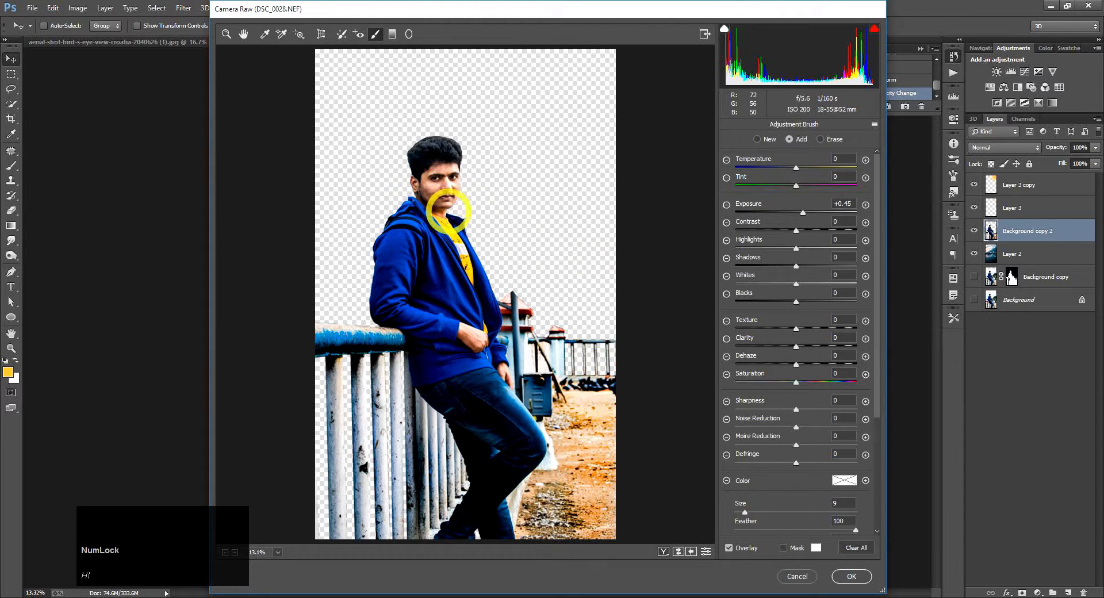
pyautogui.moveTo(802, 214)
pyautogui.mouseDown()
pyautogui.moveTo(819, 216)
pyautogui.moveTo(806, 217)
pyautogui.mouseUp()
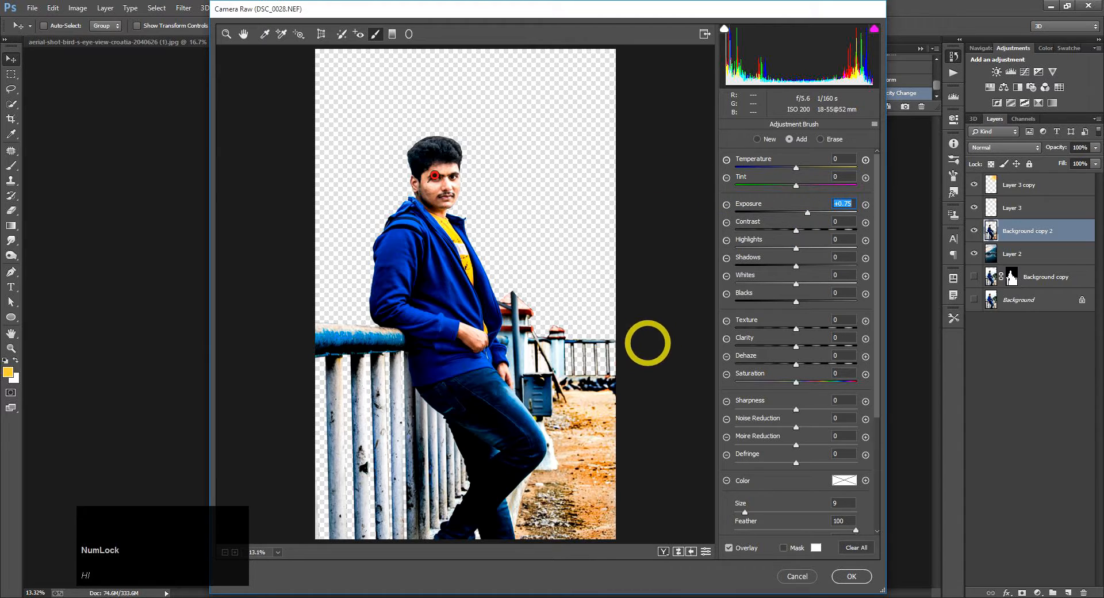
pyautogui.moveTo(808, 212); pyautogui.dragTo(807, 212)
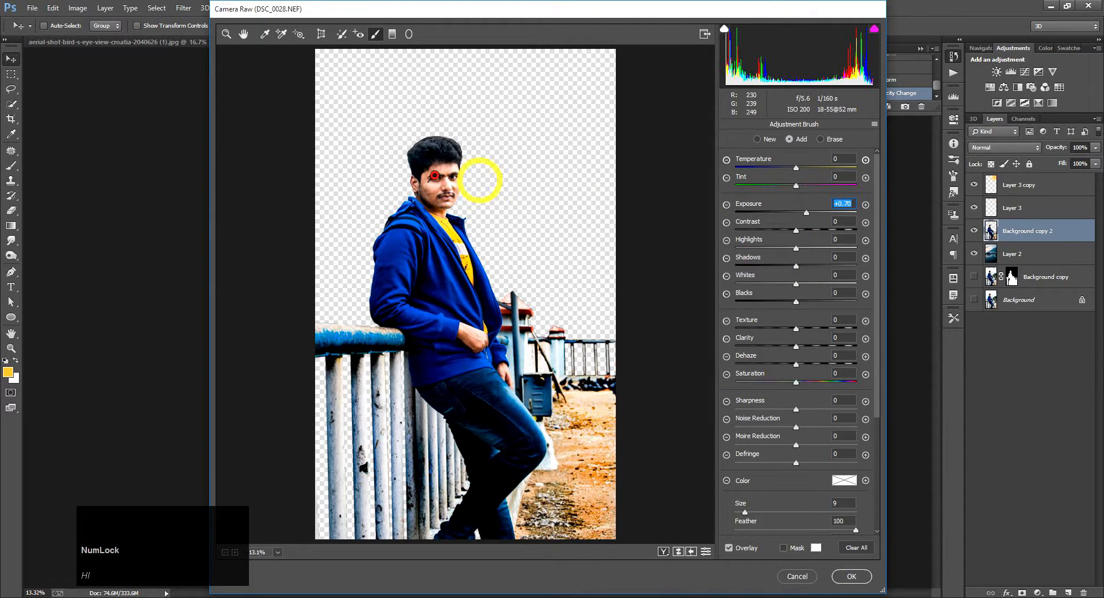
pyautogui.click(852, 577)
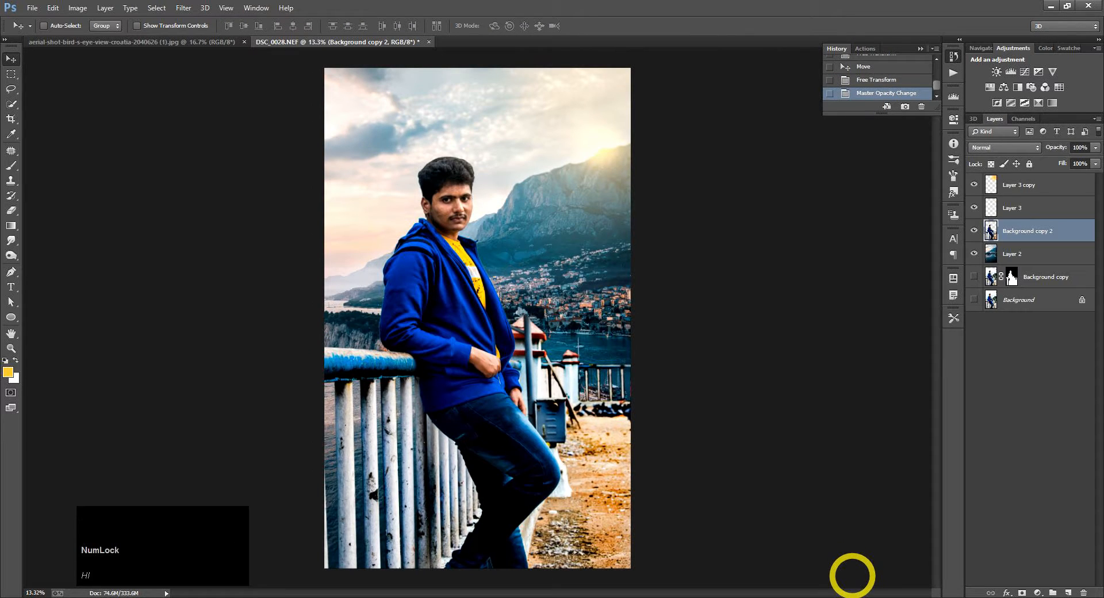
pyautogui.scroll(4, 426, 146)
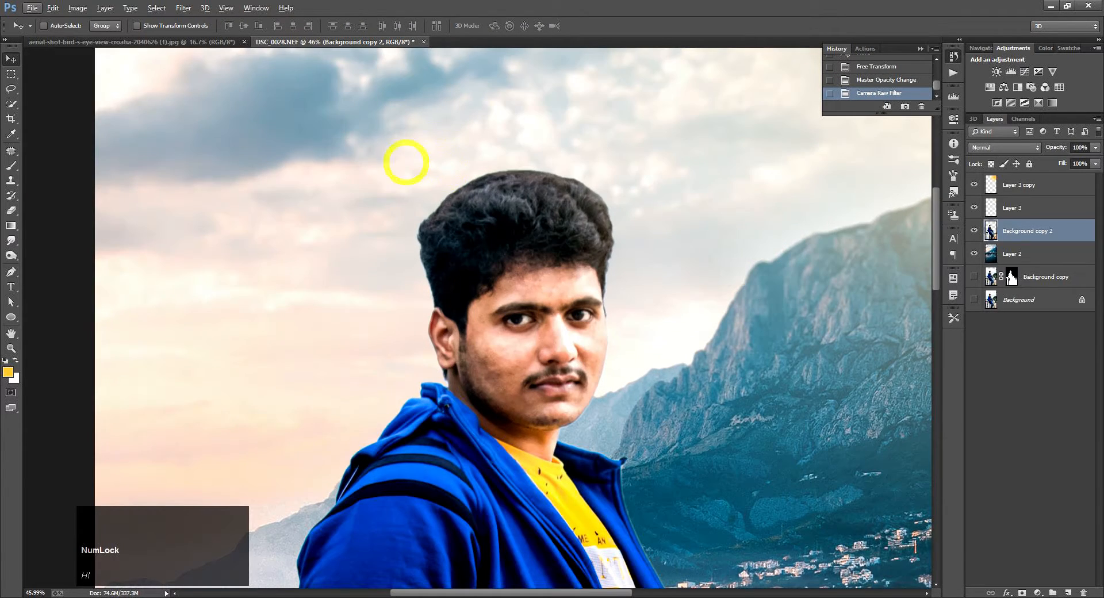
# Darken the man's hair on Background copy 2 with the Burn tool, range Shadows, exposure 50%
pyautogui.rightClick(11, 255)
pyautogui.click(44, 266)
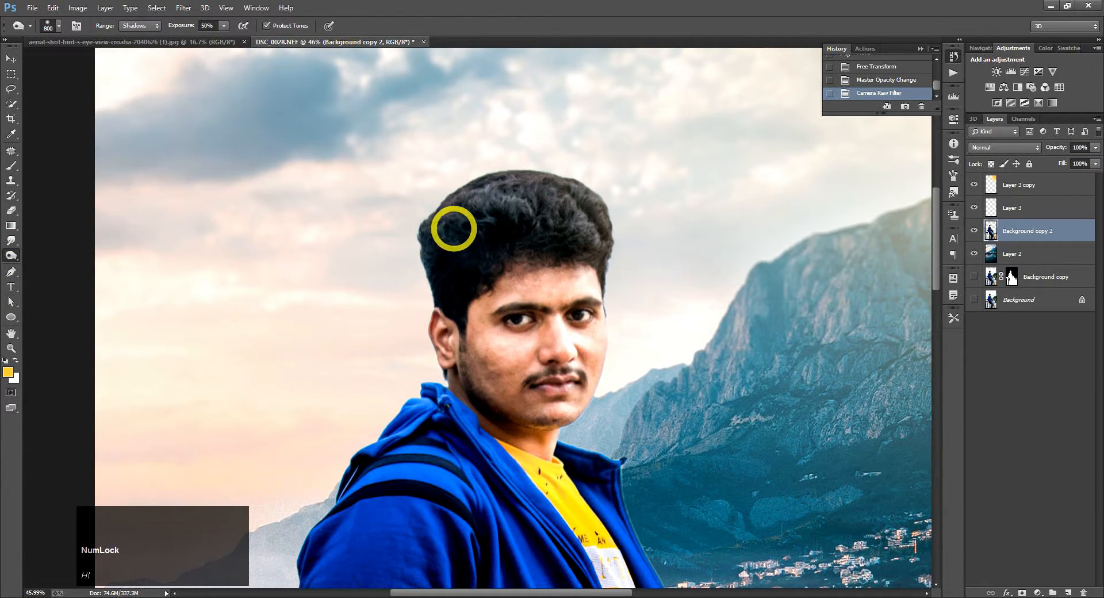
pyautogui.moveTo(478, 222)
pyautogui.mouseDown()
pyautogui.moveTo(592, 234)
pyautogui.moveTo(437, 224)
pyautogui.moveTo(597, 242)
pyautogui.mouseUp()
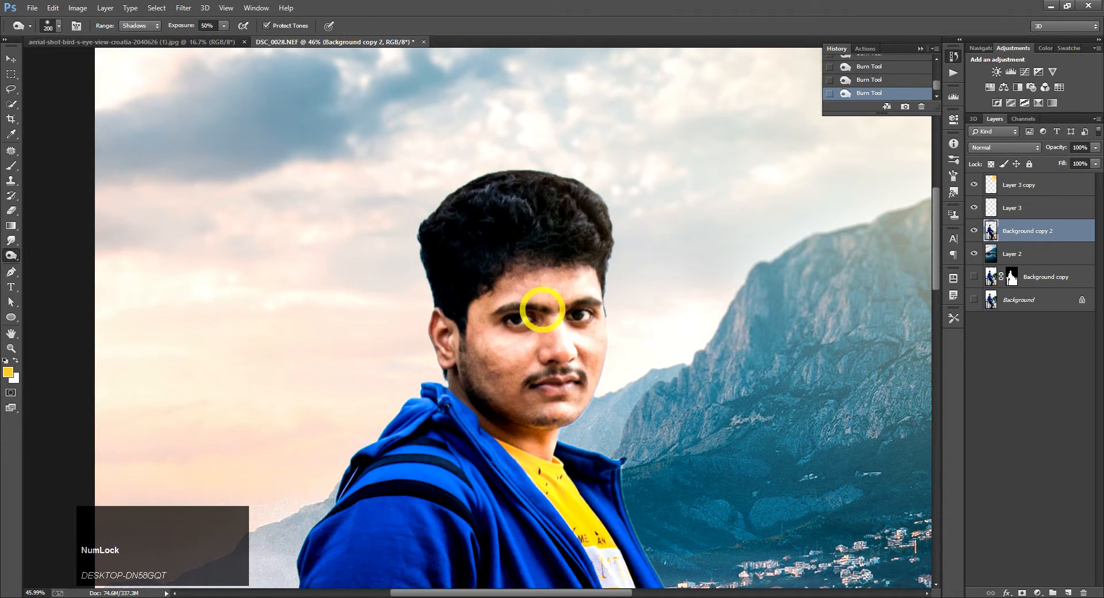
# Smudge the hair's outer edge and inner strands with the 39 px spatter brush enlarged to 100, at 50% strength
pyautogui.keyDown('alt'); pyautogui.scroll(-2, 552, 296); pyautogui.keyUp('alt')
pyautogui.click(10, 241)
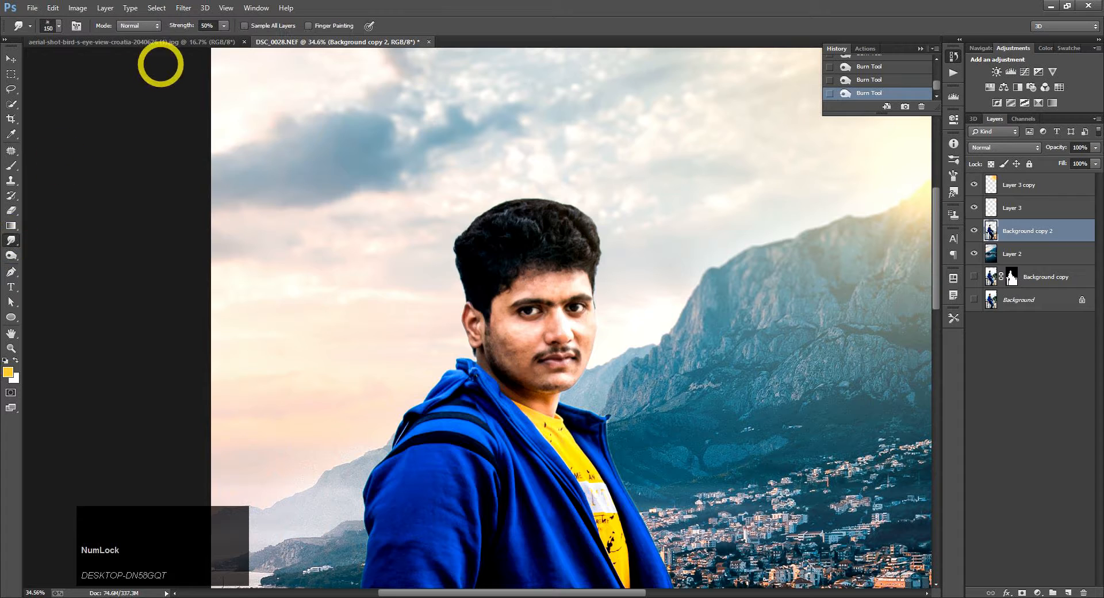
pyautogui.rightClick(288, 153)
pyautogui.click(572, 357)
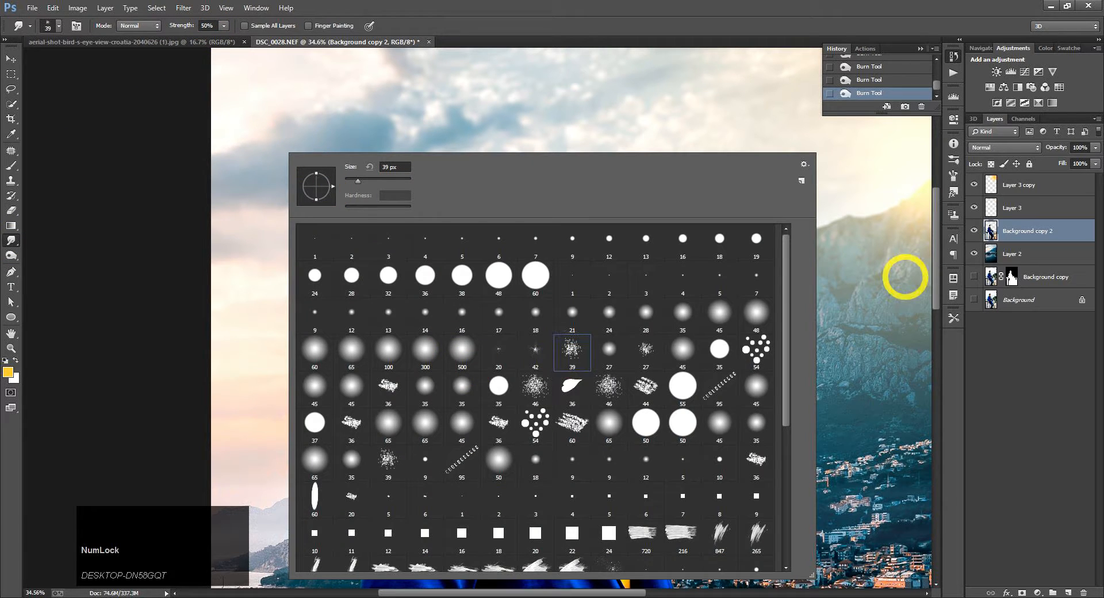
pyautogui.click(908, 276)
pyautogui.scroll(2, 513, 234)
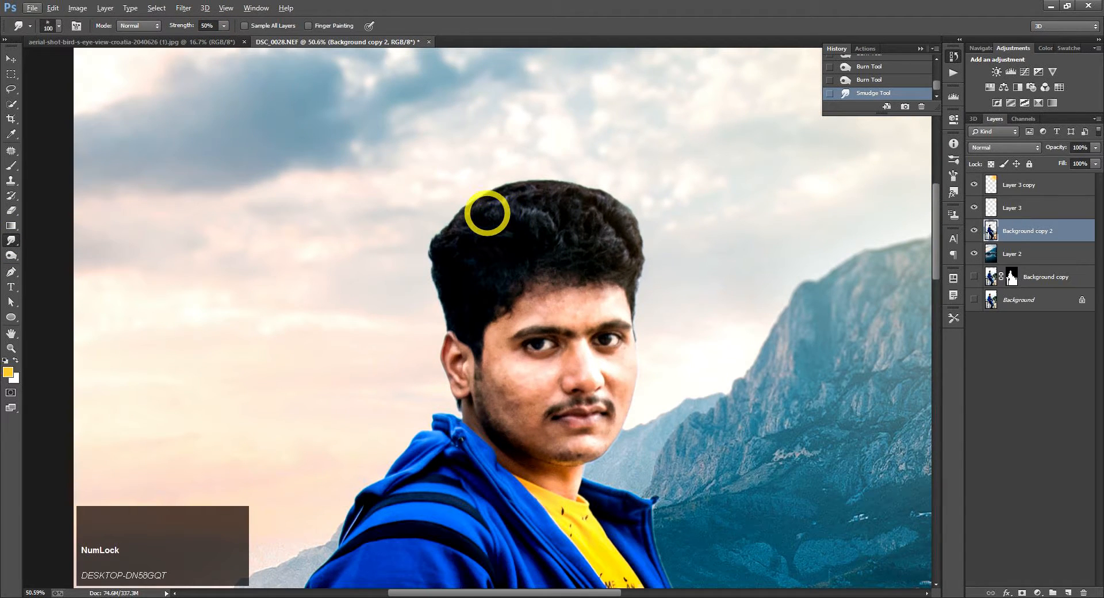
pyautogui.moveTo(454, 241)
pyautogui.mouseDown()
pyautogui.moveTo(482, 237)
pyautogui.moveTo(462, 229)
pyautogui.moveTo(516, 211)
pyautogui.moveTo(521, 231)
pyautogui.moveTo(474, 235)
pyautogui.moveTo(499, 173)
pyautogui.moveTo(580, 205)
pyautogui.mouseUp()
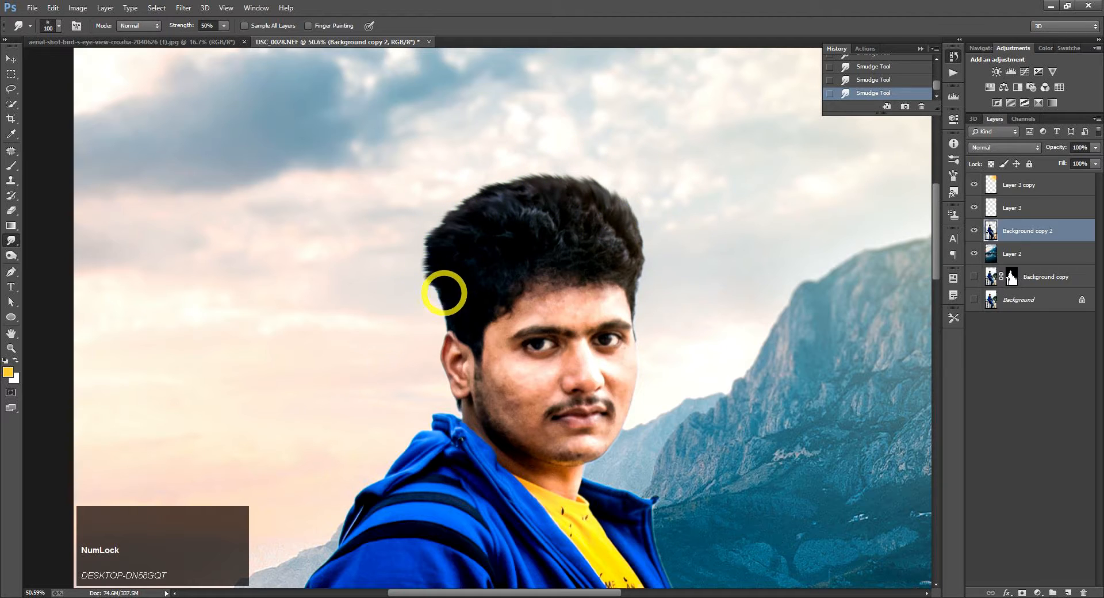
pyautogui.moveTo(572, 244)
pyautogui.mouseDown()
pyautogui.moveTo(459, 190)
pyautogui.moveTo(628, 265)
pyautogui.moveTo(534, 205)
pyautogui.moveTo(635, 245)
pyautogui.moveTo(614, 274)
pyautogui.moveTo(531, 191)
pyautogui.moveTo(595, 250)
pyautogui.moveTo(582, 266)
pyautogui.moveTo(469, 210)
pyautogui.moveTo(521, 217)
pyautogui.moveTo(478, 269)
pyautogui.moveTo(528, 246)
pyautogui.moveTo(504, 219)
pyautogui.moveTo(496, 273)
pyautogui.moveTo(473, 221)
pyautogui.moveTo(512, 273)
pyautogui.moveTo(438, 221)
pyautogui.moveTo(522, 239)
pyautogui.moveTo(484, 279)
pyautogui.moveTo(469, 265)
pyautogui.moveTo(508, 281)
pyautogui.moveTo(498, 307)
pyautogui.moveTo(422, 261)
pyautogui.moveTo(439, 242)
pyautogui.moveTo(467, 308)
pyautogui.moveTo(640, 272)
pyautogui.moveTo(499, 198)
pyautogui.moveTo(537, 230)
pyautogui.moveTo(522, 220)
pyautogui.moveTo(540, 264)
pyautogui.moveTo(502, 294)
pyautogui.moveTo(494, 245)
pyautogui.moveTo(527, 252)
pyautogui.mouseUp()
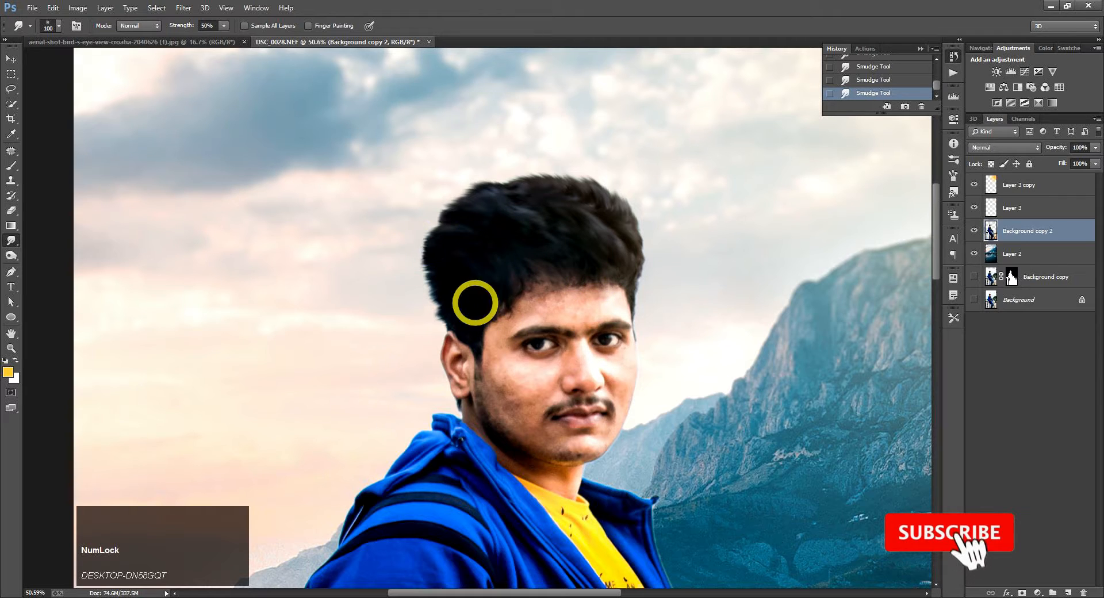
# Cover the thin patch at the man's hairline with dark hair using the Clone Stamp at size 150
pyautogui.scroll(4, 575, 290)
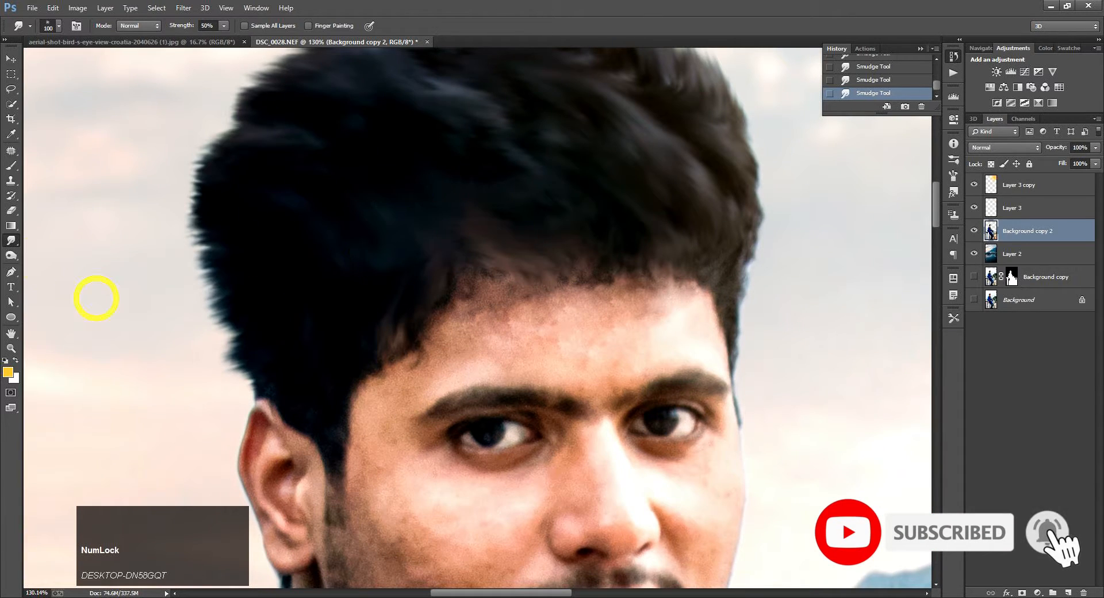
pyautogui.click(11, 241)
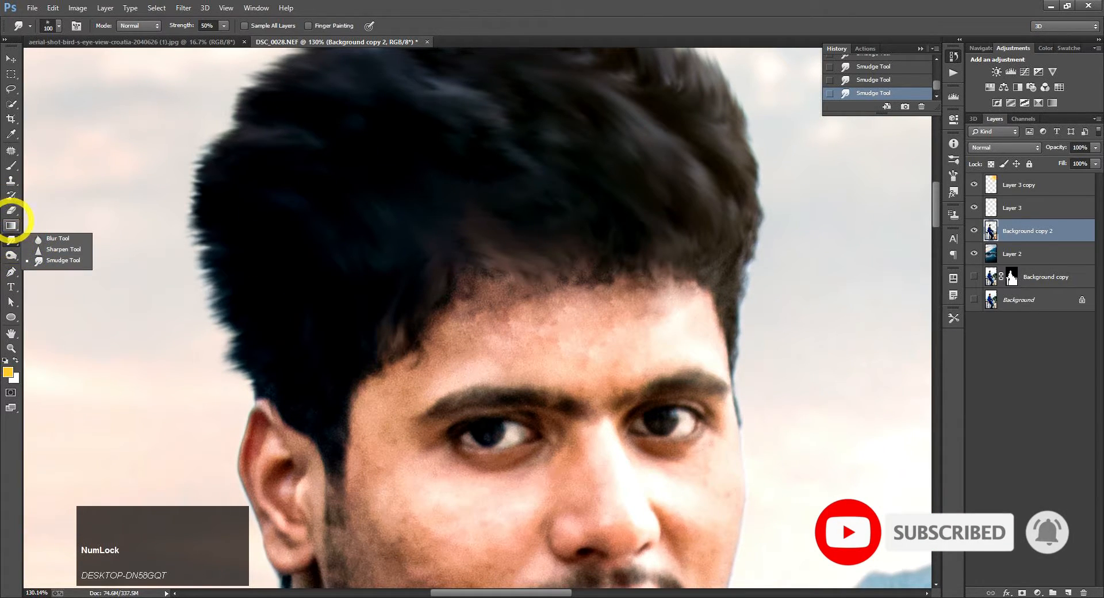
pyautogui.press('s')
pyautogui.press('[')
pyautogui.press('[')
pyautogui.press('[')
pyautogui.press('[')
pyautogui.click(449, 231)
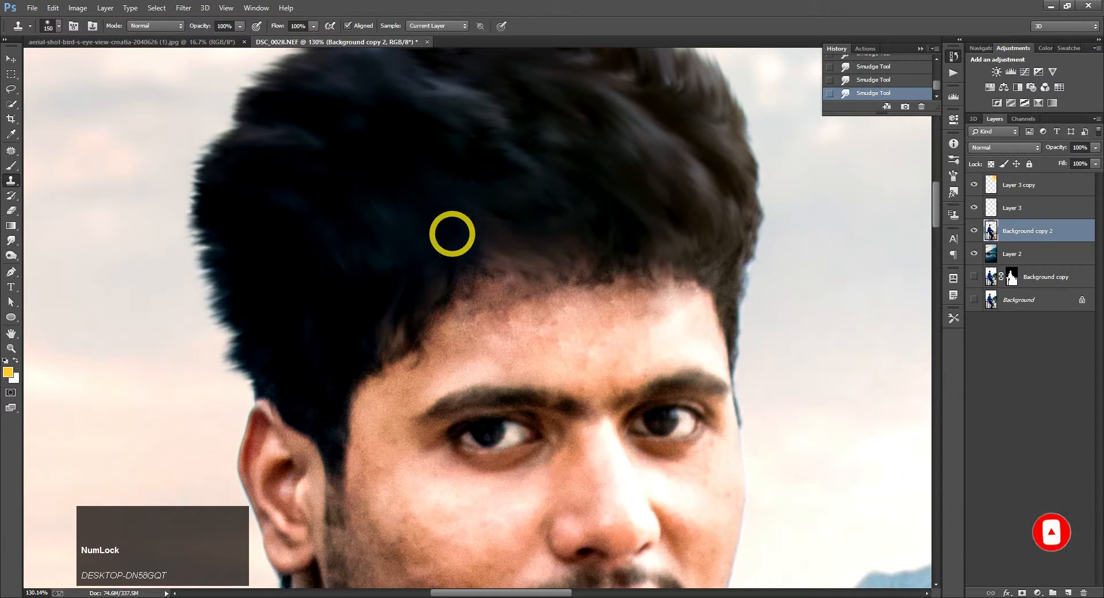
pyautogui.click(488, 239)
pyautogui.click(507, 253)
# Smudge more strands outward along the side and crown of the hair at 50% strength, enlarging the brush to 125
pyautogui.scroll(-5, 681, 207)
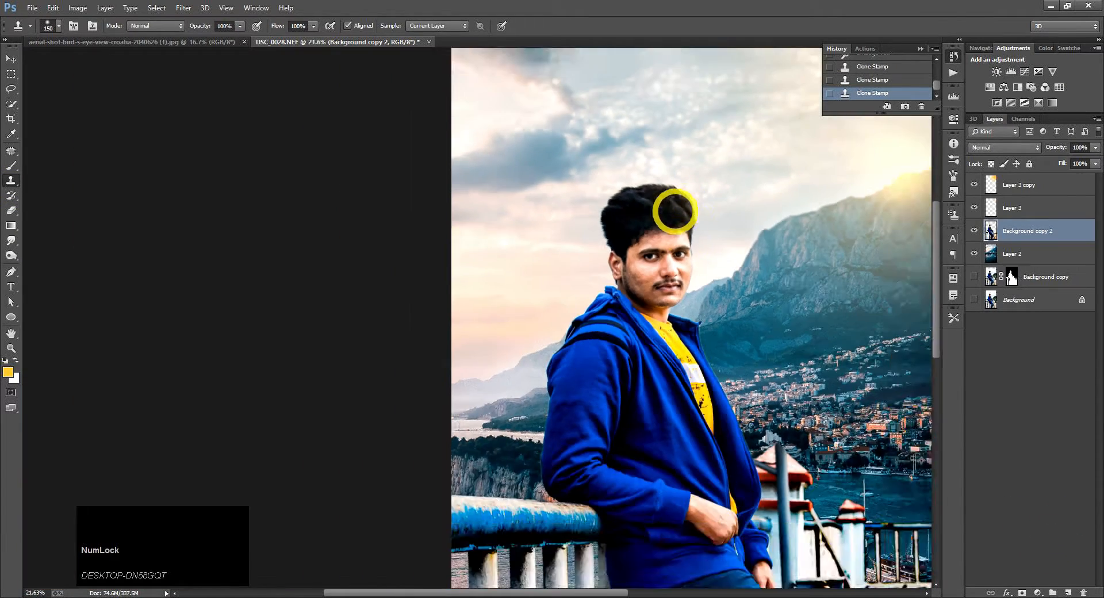
pyautogui.scroll(3, 680, 207)
pyautogui.click(11, 241)
pyautogui.moveTo(543, 264)
pyautogui.mouseDown()
pyautogui.moveTo(585, 243)
pyautogui.moveTo(589, 265)
pyautogui.mouseUp()
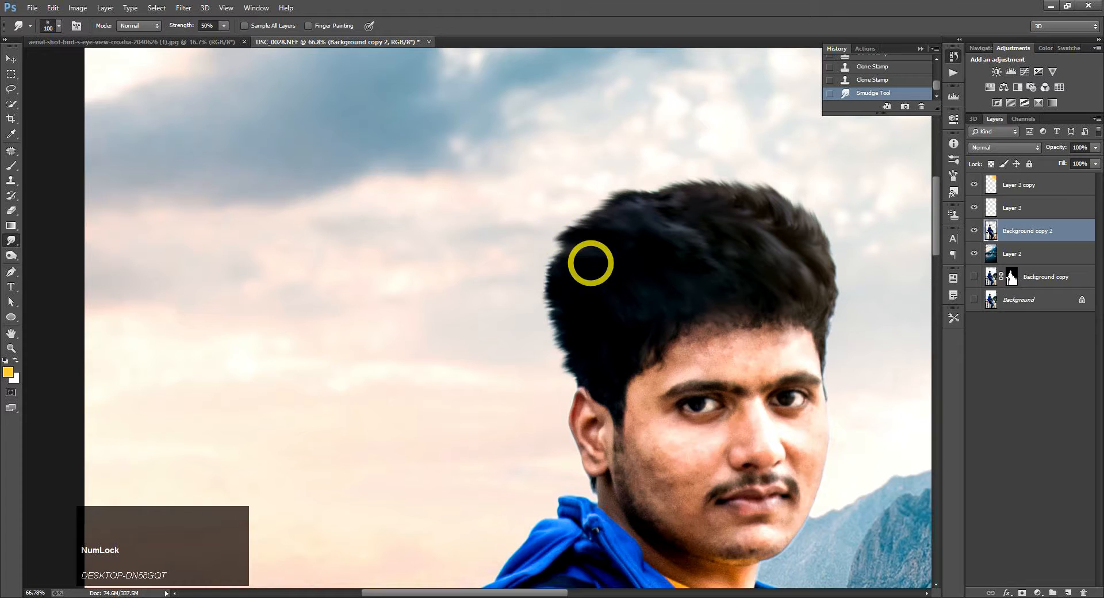
pyautogui.moveTo(638, 219); pyautogui.dragTo(638, 227)
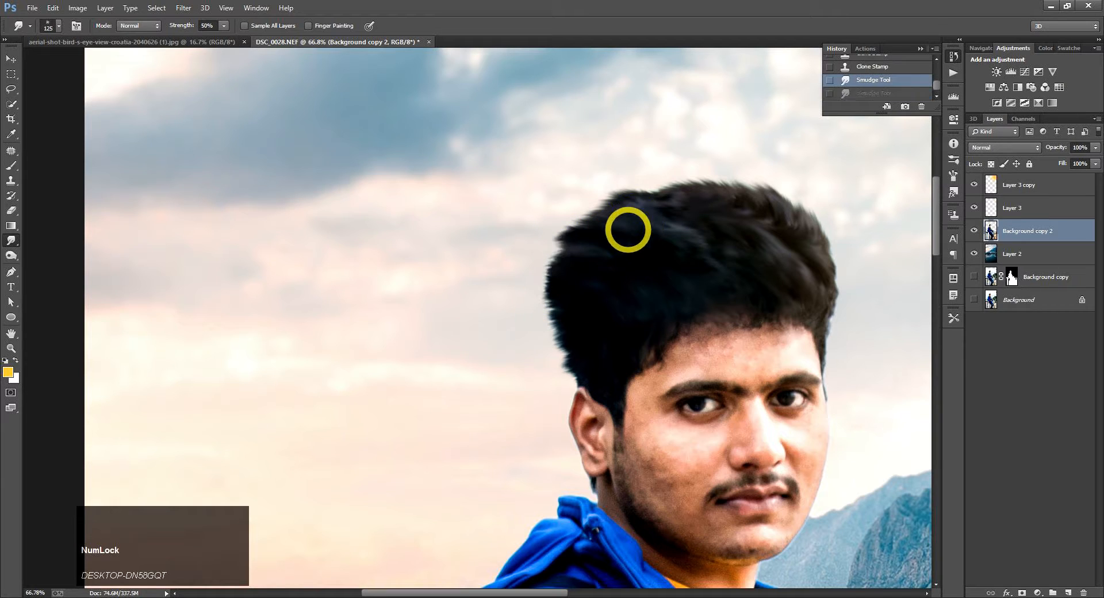
pyautogui.moveTo(574, 309)
pyautogui.mouseDown()
pyautogui.moveTo(564, 384)
pyautogui.moveTo(586, 263)
pyautogui.mouseUp()
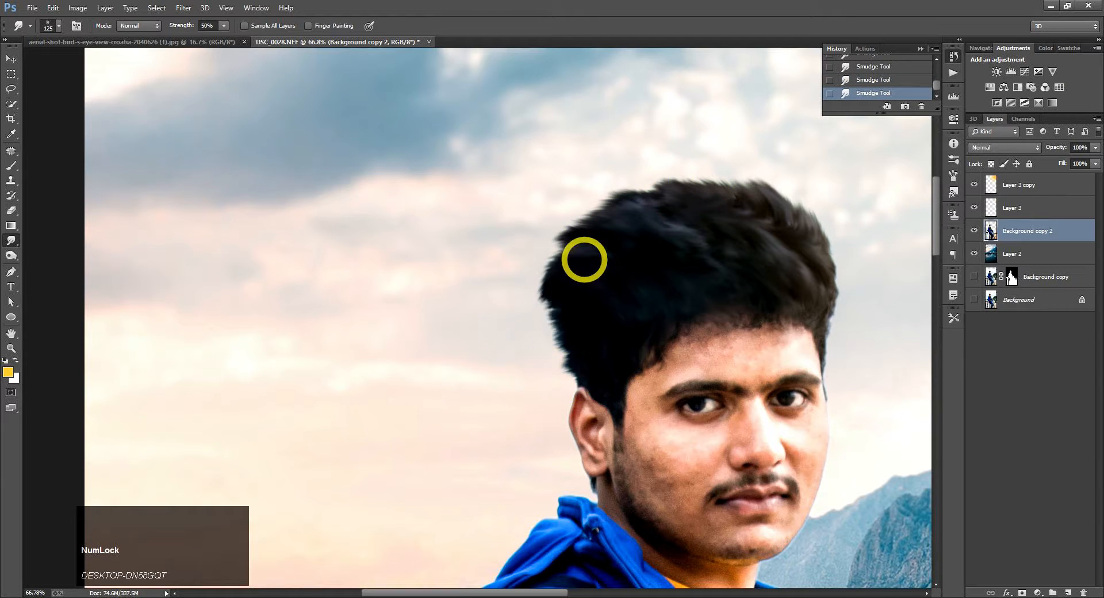
pyautogui.moveTo(585, 221); pyautogui.dragTo(600, 193)
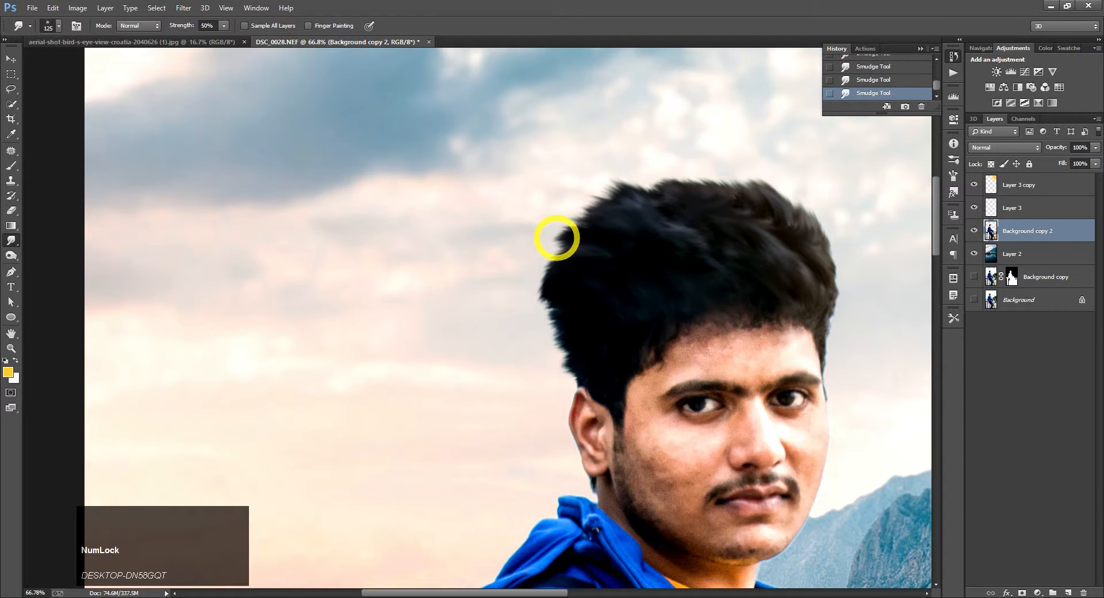
pyautogui.moveTo(760, 201); pyautogui.dragTo(685, 174)
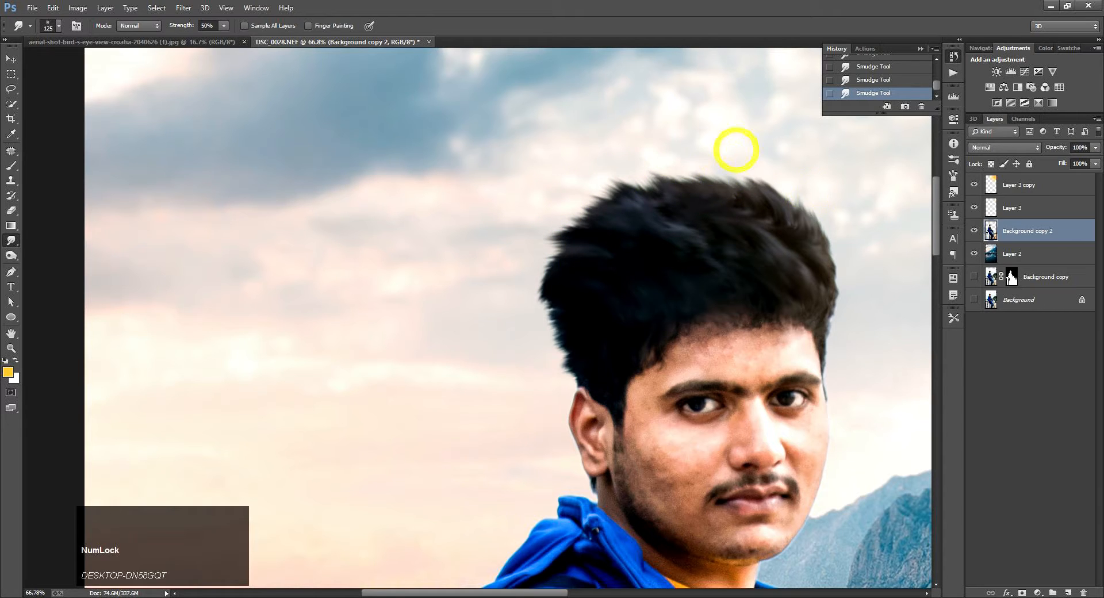
# Duplicate the layers from Layer 2 through Layer 3 copy and merge the duplicates into one layer
pyautogui.scroll(-9, 402, 215)
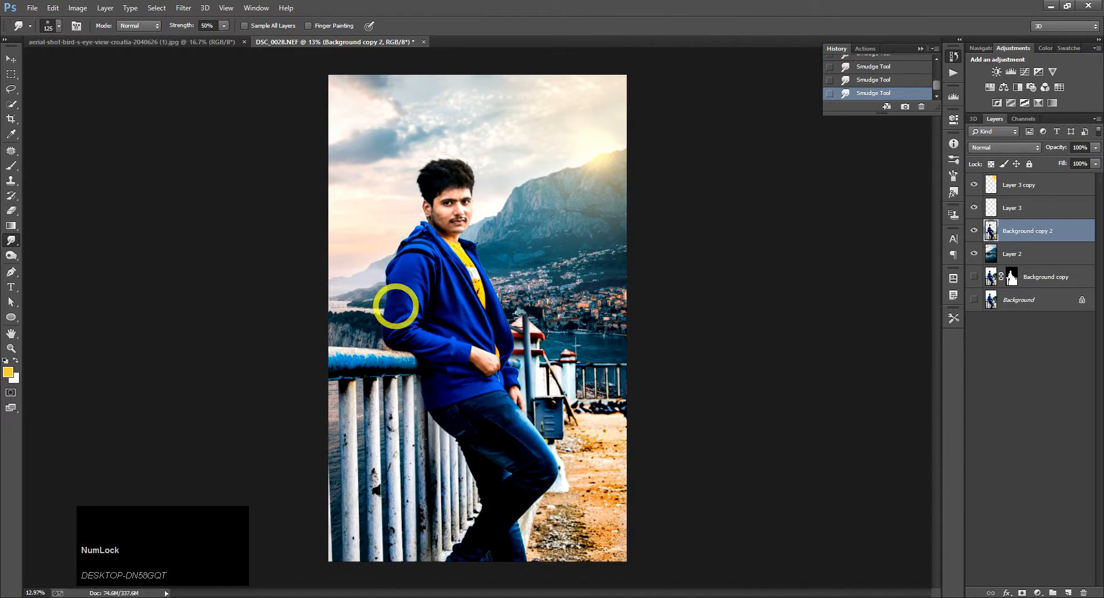
pyautogui.click(1021, 255)
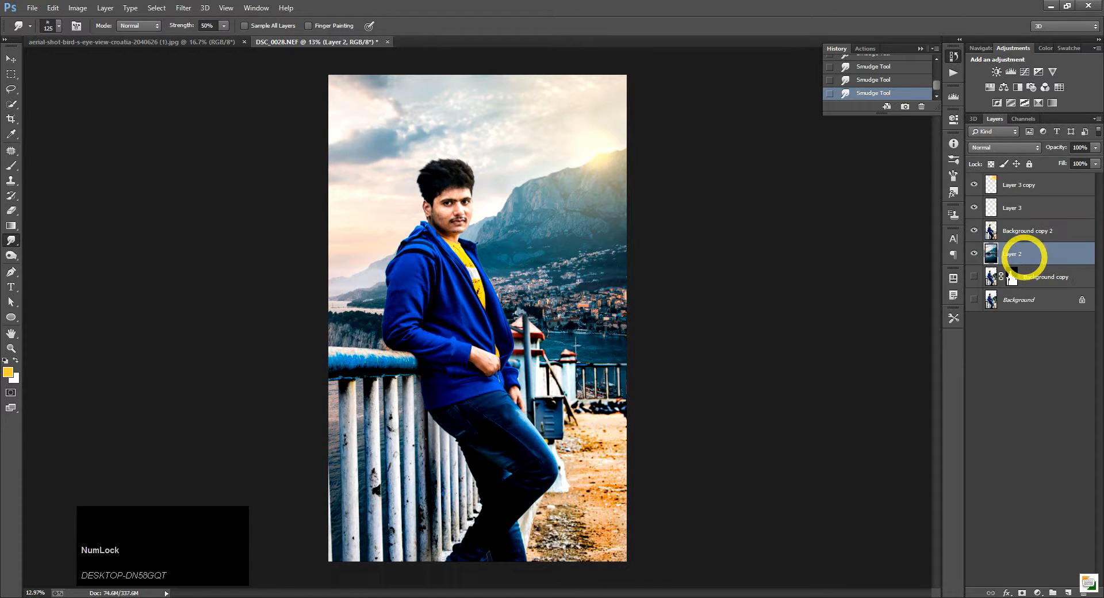
pyautogui.keyDown('shift'); pyautogui.click(1028, 186); pyautogui.keyUp('shift')
pyautogui.moveTo(1030, 185); pyautogui.dragTo(1068, 591)
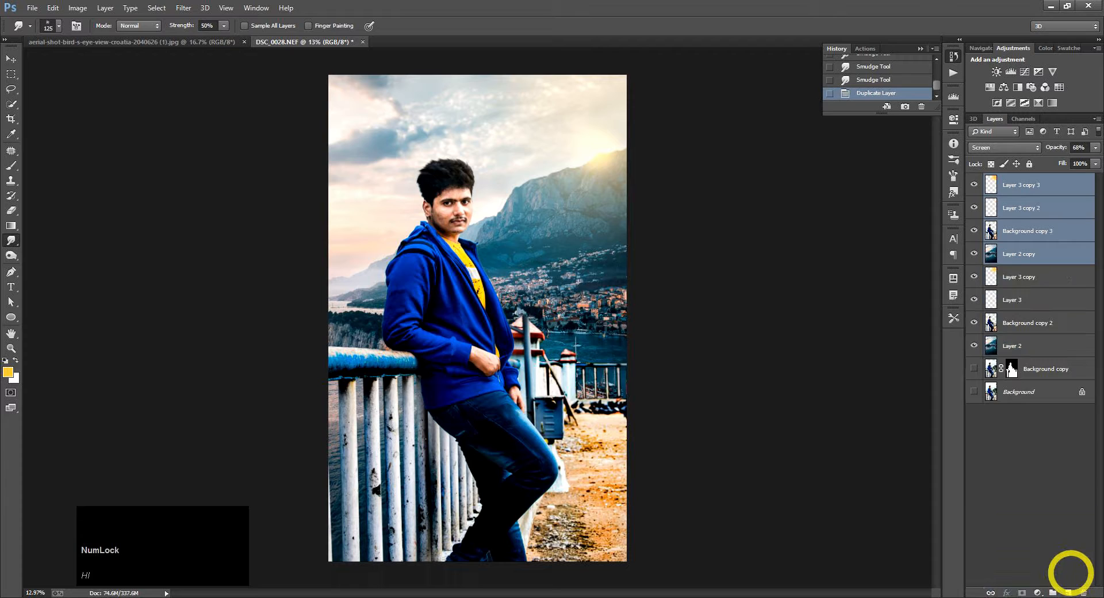
pyautogui.hotkey('ctrl', 'e')
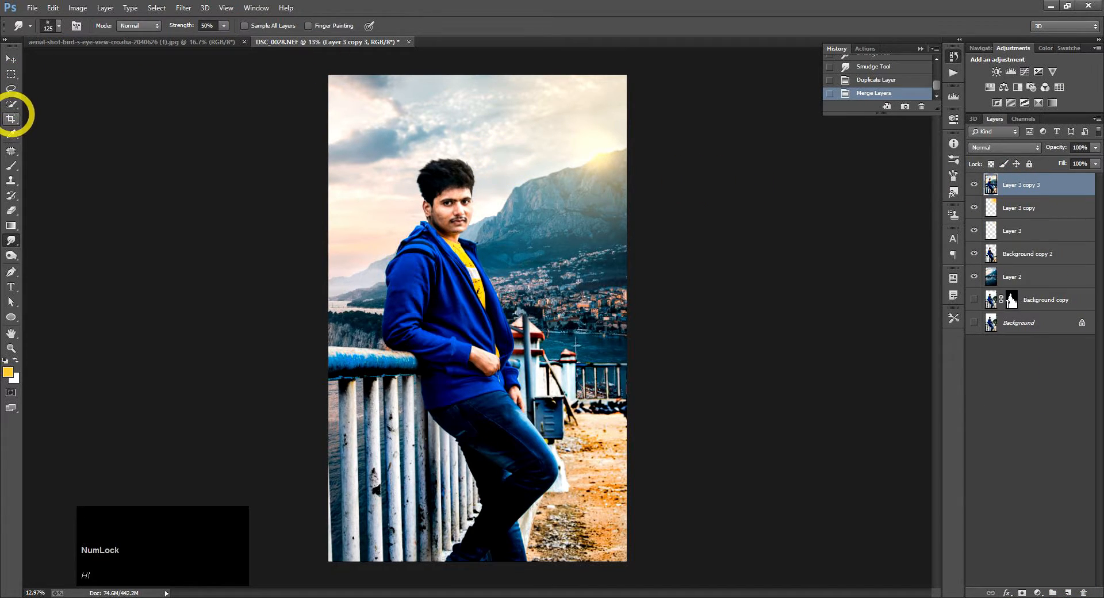
# Crop the image to the canvas edges, deleting the pixels that extend outside them
pyautogui.click(11, 119)
pyautogui.click(475, 74)
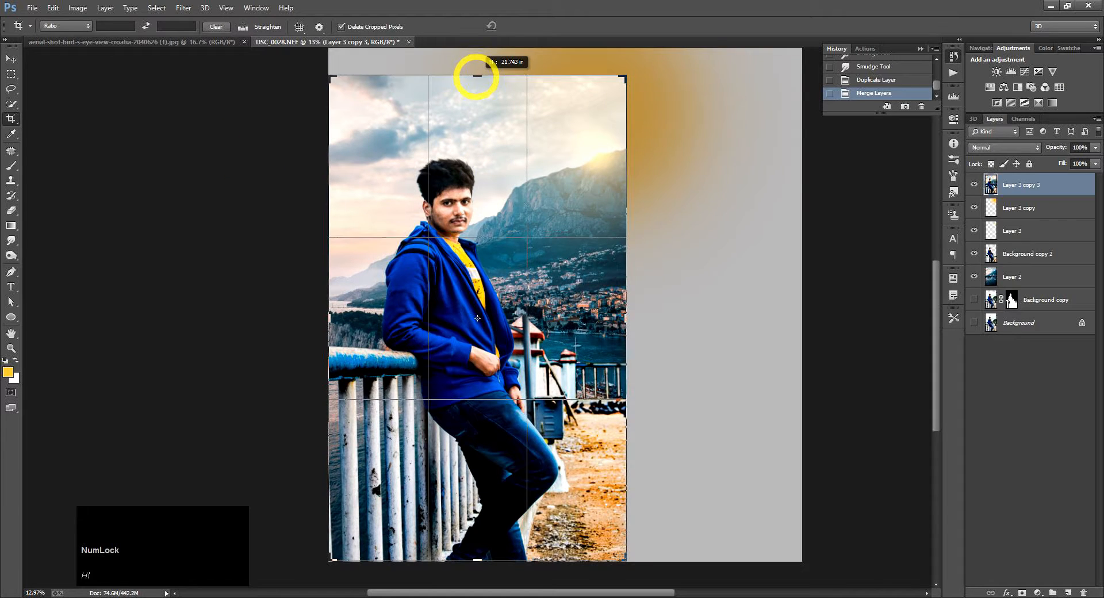
pyautogui.click(530, 26)
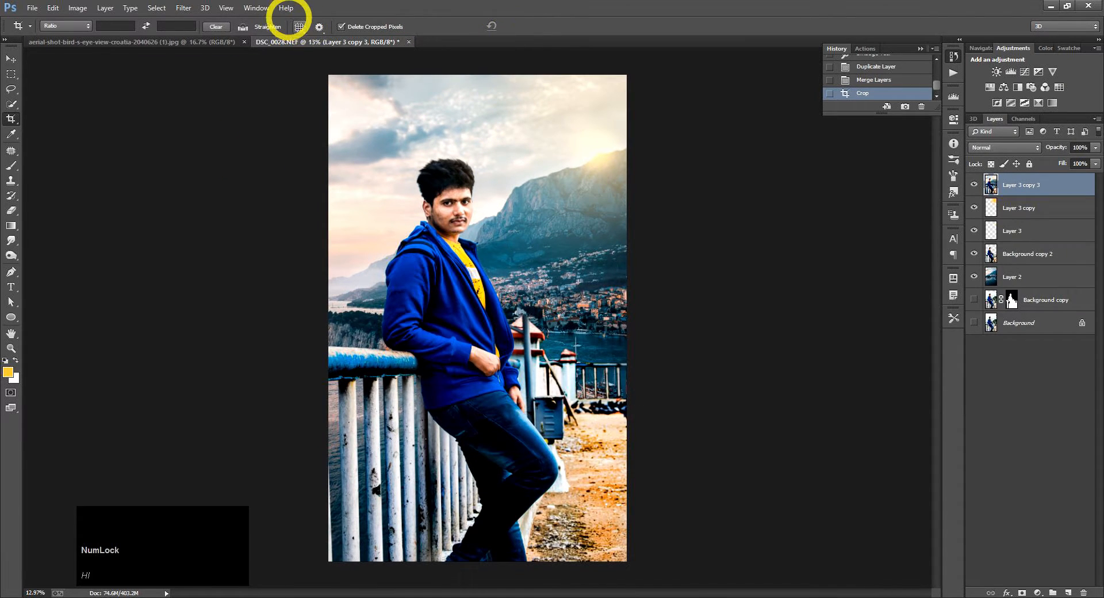
# Open the merged layer in the Camera Raw filter and set Contrast +22, Highlights -23 and Shadows +15, keeping Exposure at 0
pyautogui.click(185, 8)
pyautogui.click(210, 75)
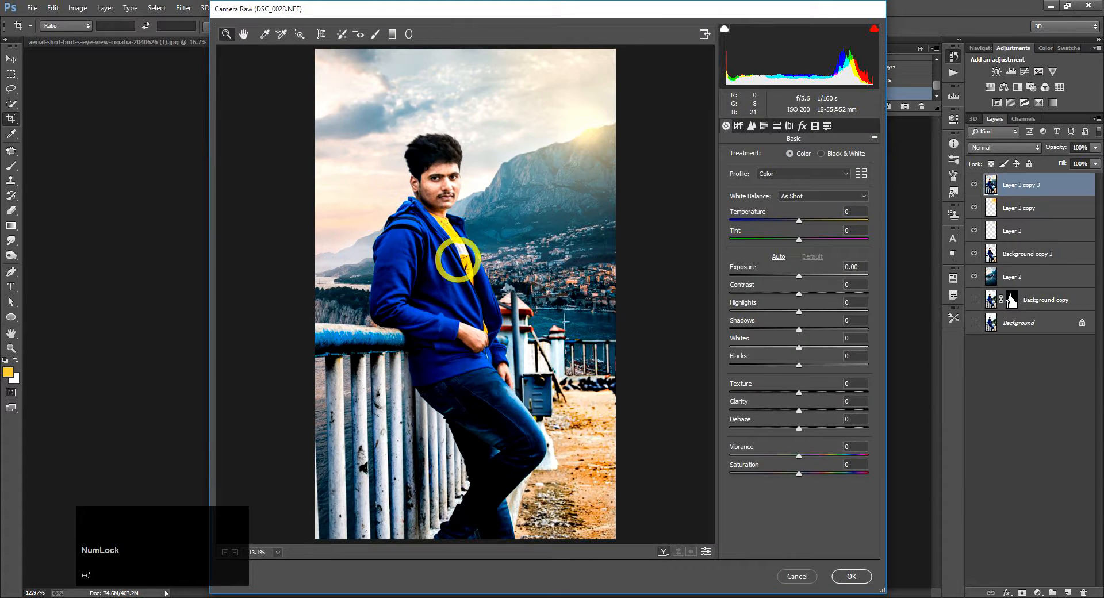
pyautogui.moveTo(799, 276)
pyautogui.mouseDown()
pyautogui.moveTo(816, 276)
pyautogui.moveTo(799, 277)
pyautogui.moveTo(820, 294)
pyautogui.moveTo(800, 277)
pyautogui.mouseUp()
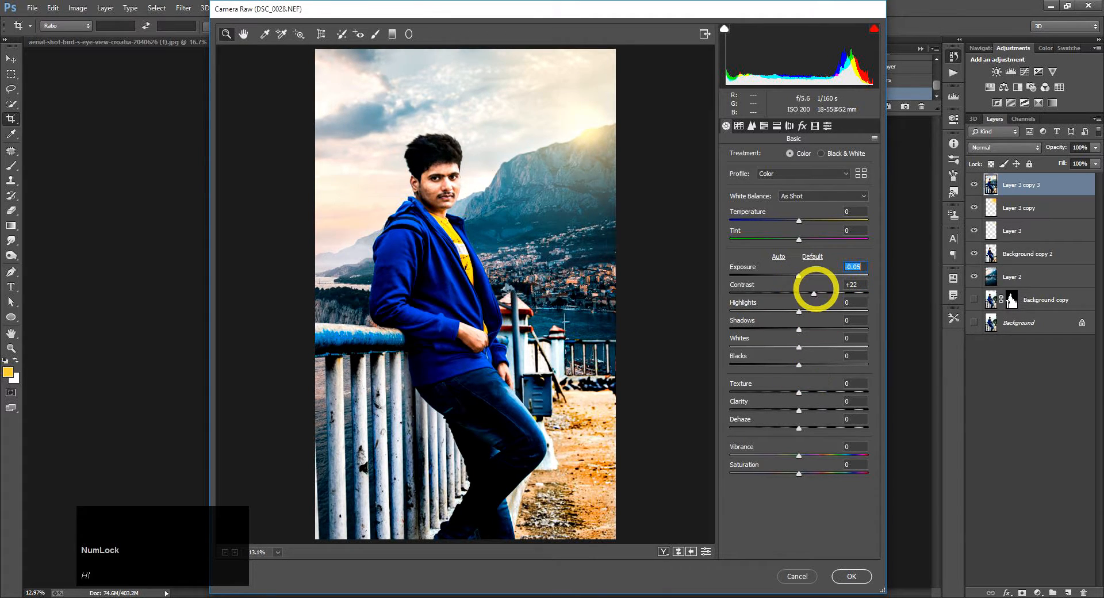
pyautogui.moveTo(789, 311); pyautogui.dragTo(802, 355)
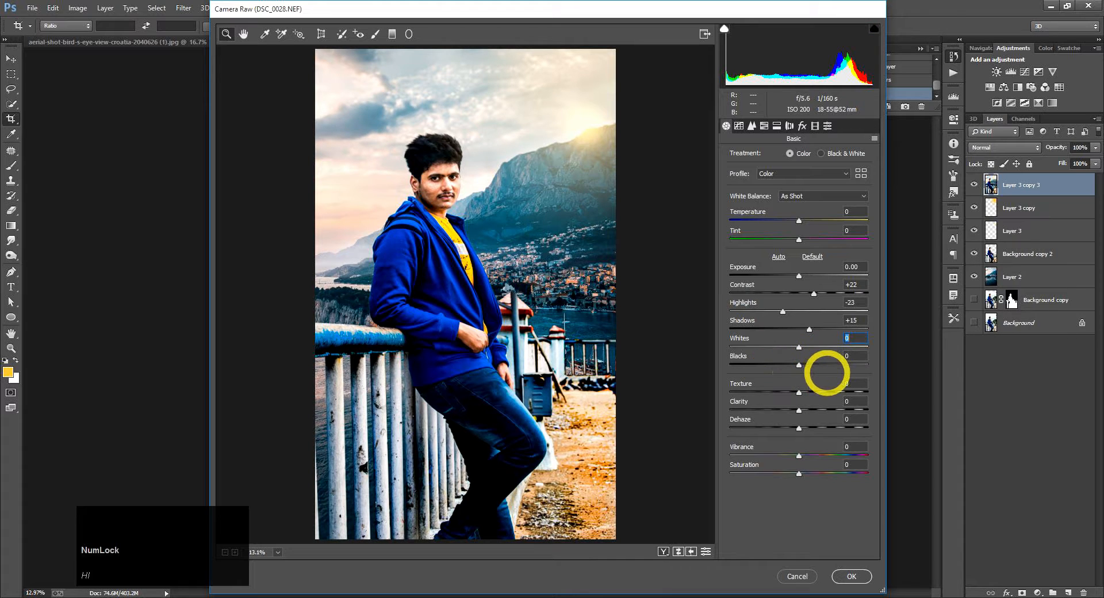
# Set Blacks -7, Texture +1, Clarity +4, Dehaze +8 and Vibrance +34 in the basic adjustments
pyautogui.moveTo(819, 364); pyautogui.dragTo(762, 365)
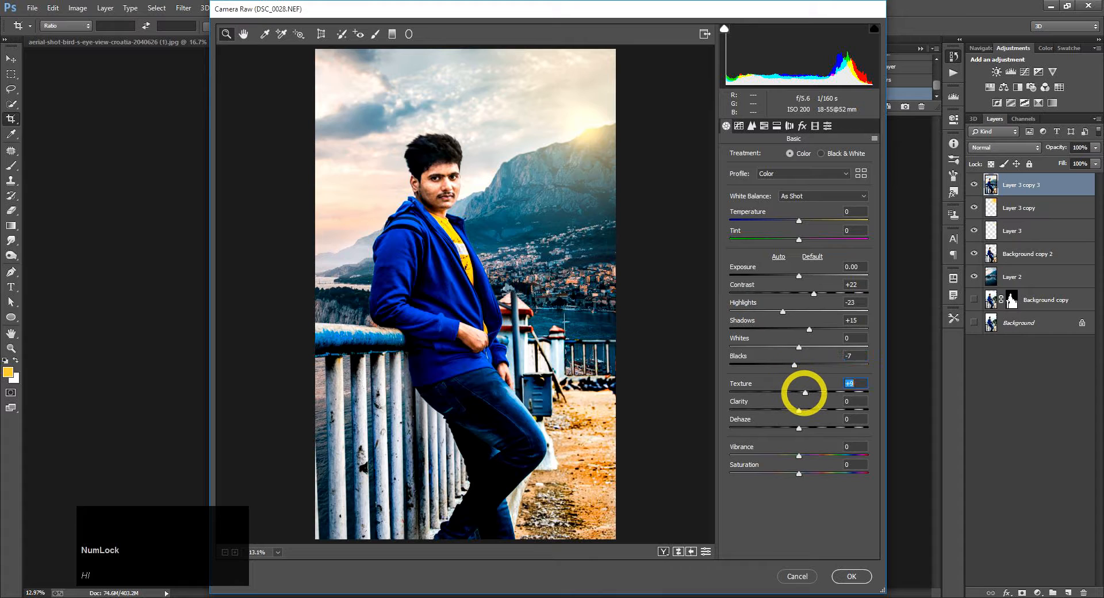
pyautogui.moveTo(799, 410); pyautogui.dragTo(806, 428)
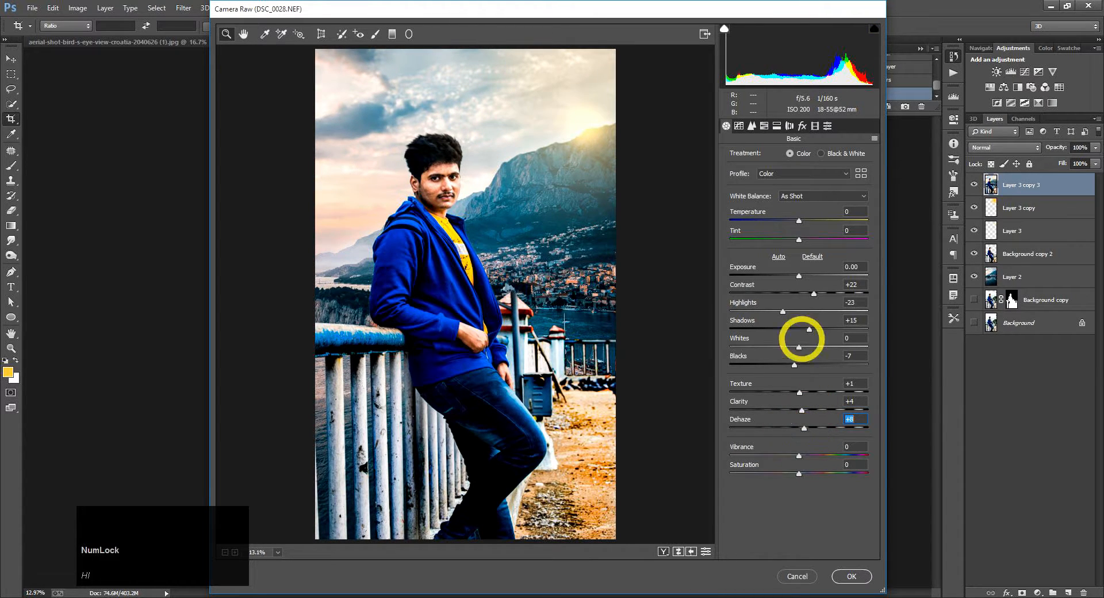
pyautogui.moveTo(799, 455); pyautogui.dragTo(822, 455)
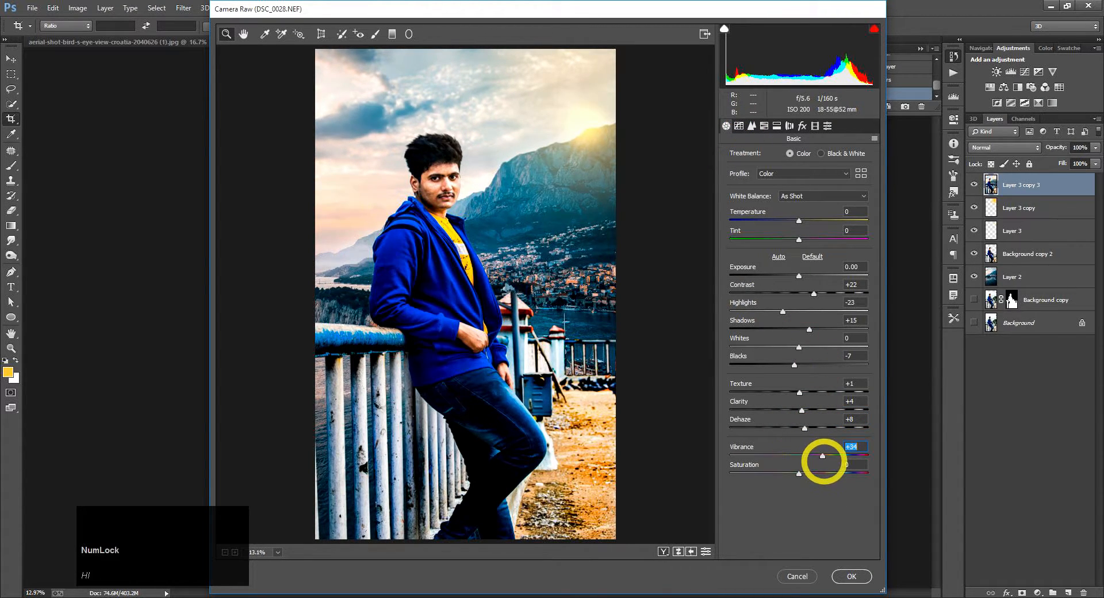
# Set the luminance noise reduction to 20 in the detail settings
pyautogui.click(739, 126)
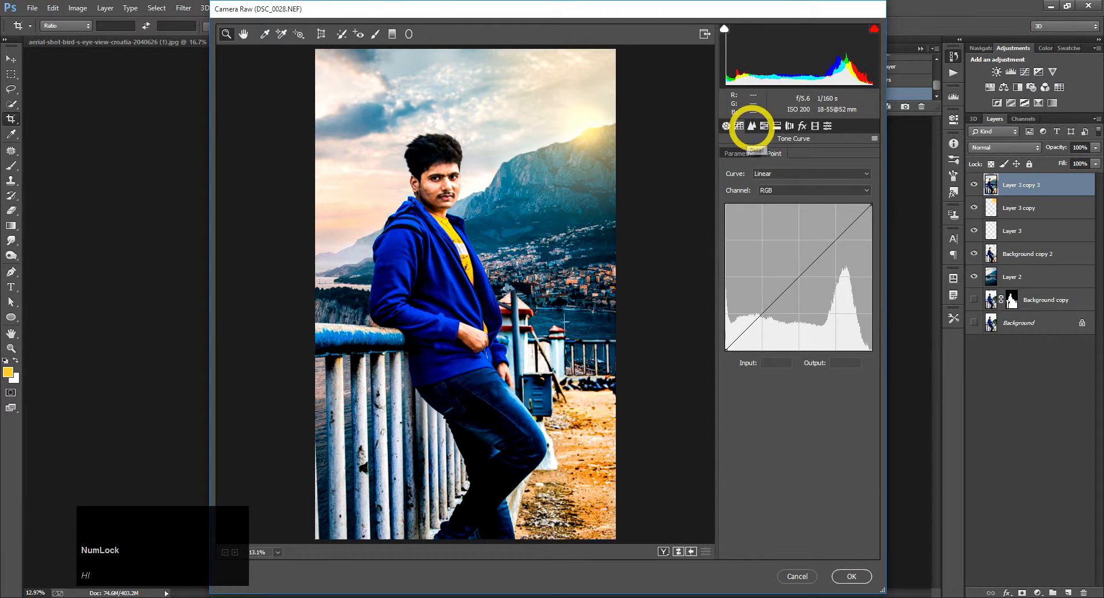
pyautogui.click(752, 126)
pyautogui.click(443, 181)
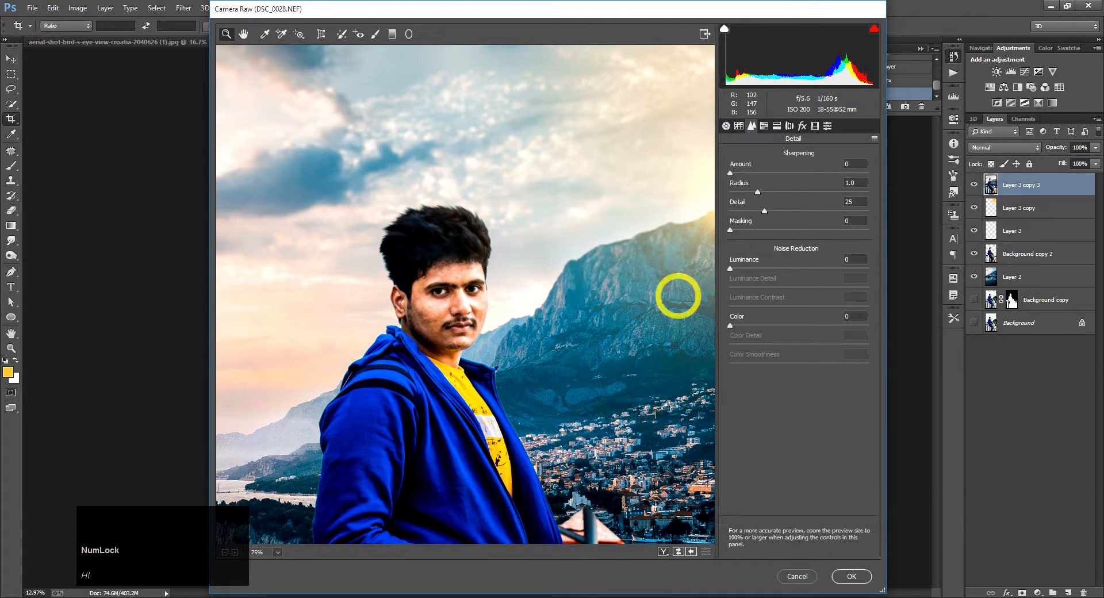
pyautogui.moveTo(751, 269); pyautogui.dragTo(759, 269)
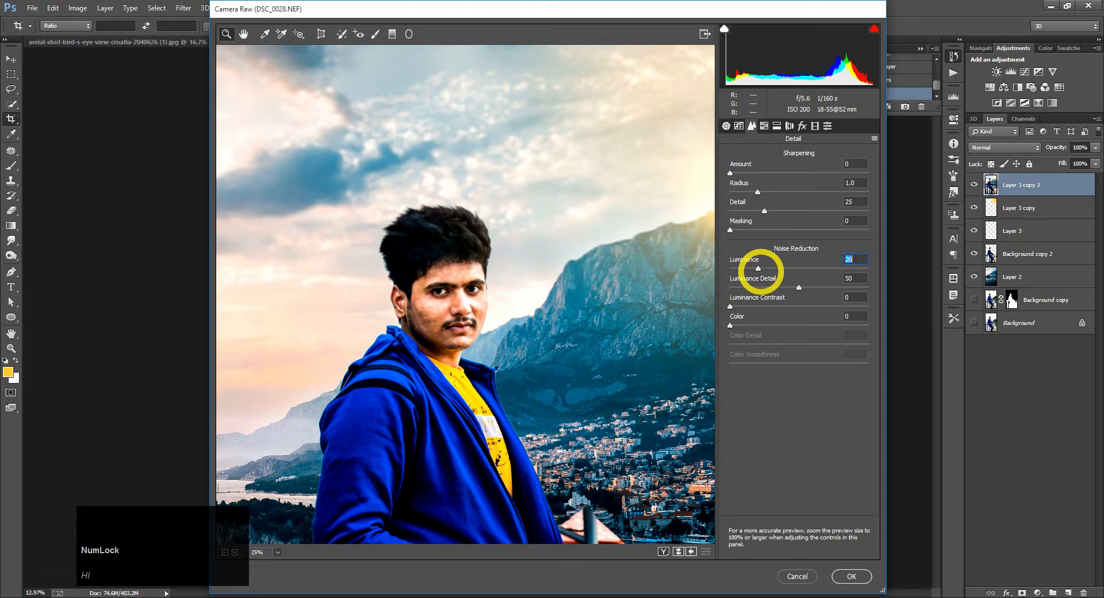
pyautogui.press('alt')
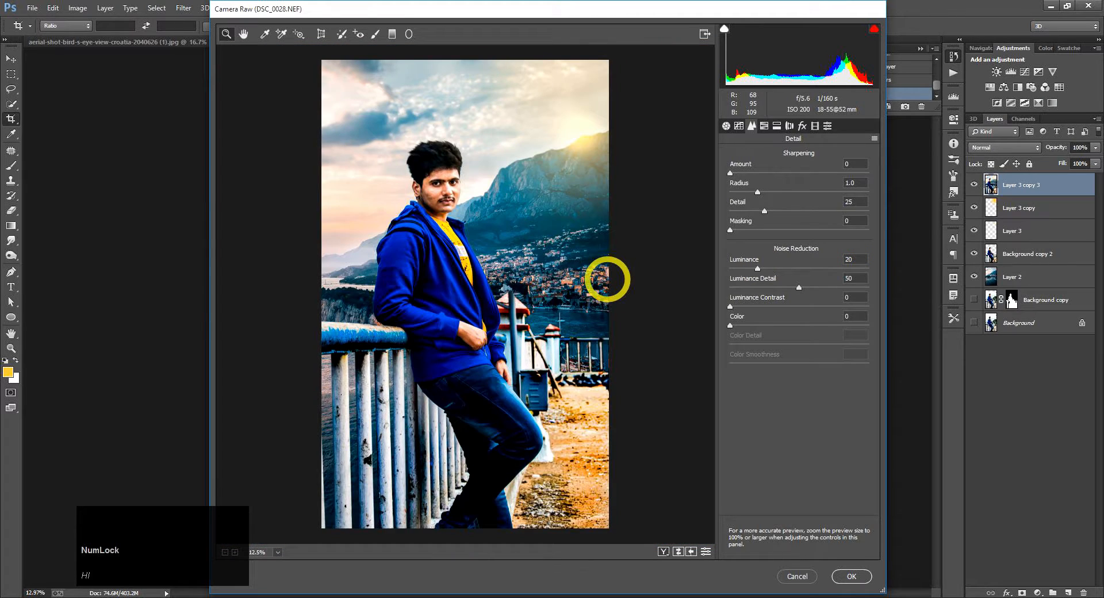
# Try a change to the Oranges luminance in the HSL adjustments and return it to 0
pyautogui.click(763, 126)
pyautogui.moveTo(799, 211); pyautogui.dragTo(815, 211)
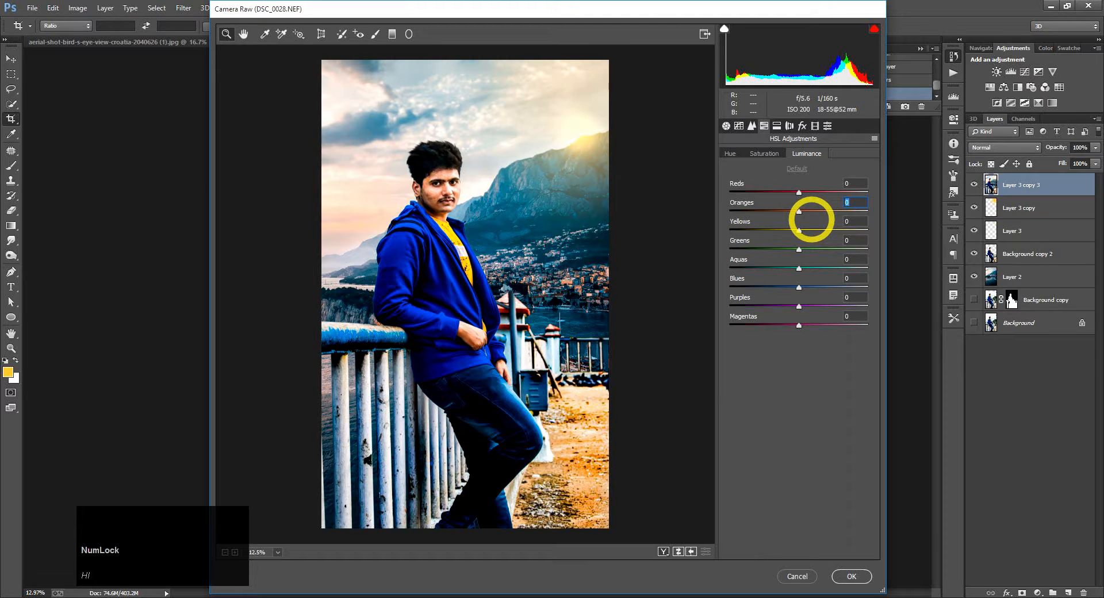
# Set the vignetting amount to -45 in the lens corrections, keeping the midpoint at 50
pyautogui.click(777, 126)
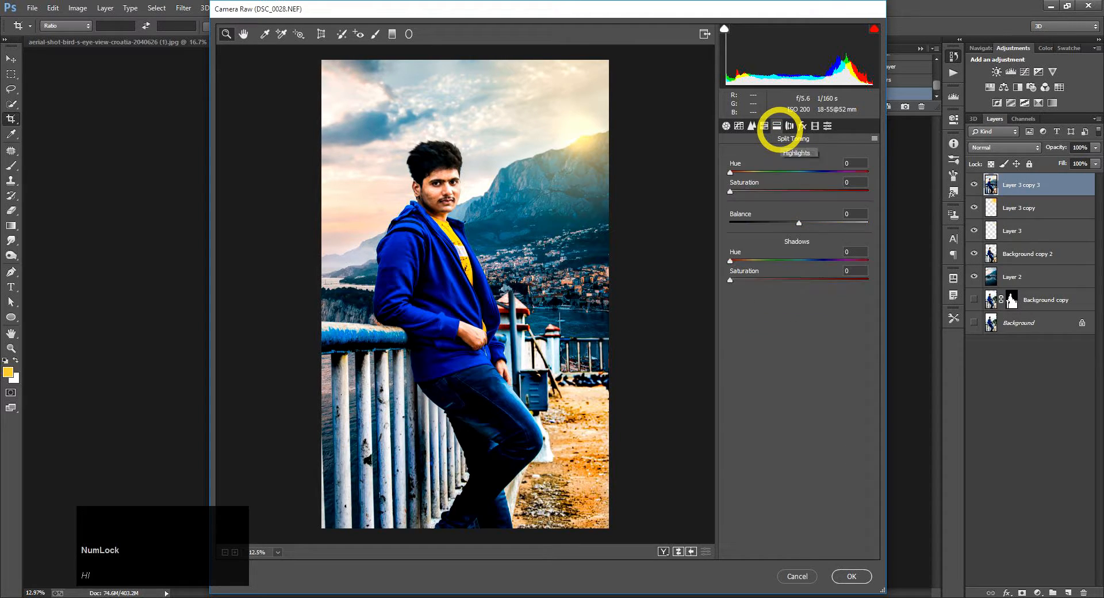
pyautogui.click(790, 126)
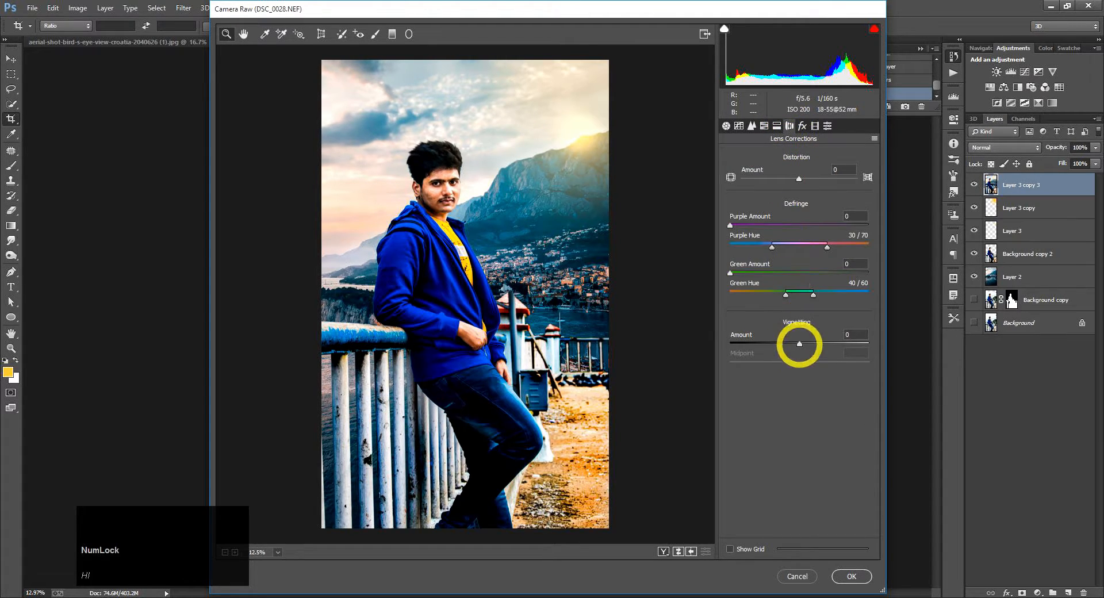
pyautogui.click(799, 343)
pyautogui.moveTo(800, 343); pyautogui.dragTo(772, 360)
pyautogui.write('0')
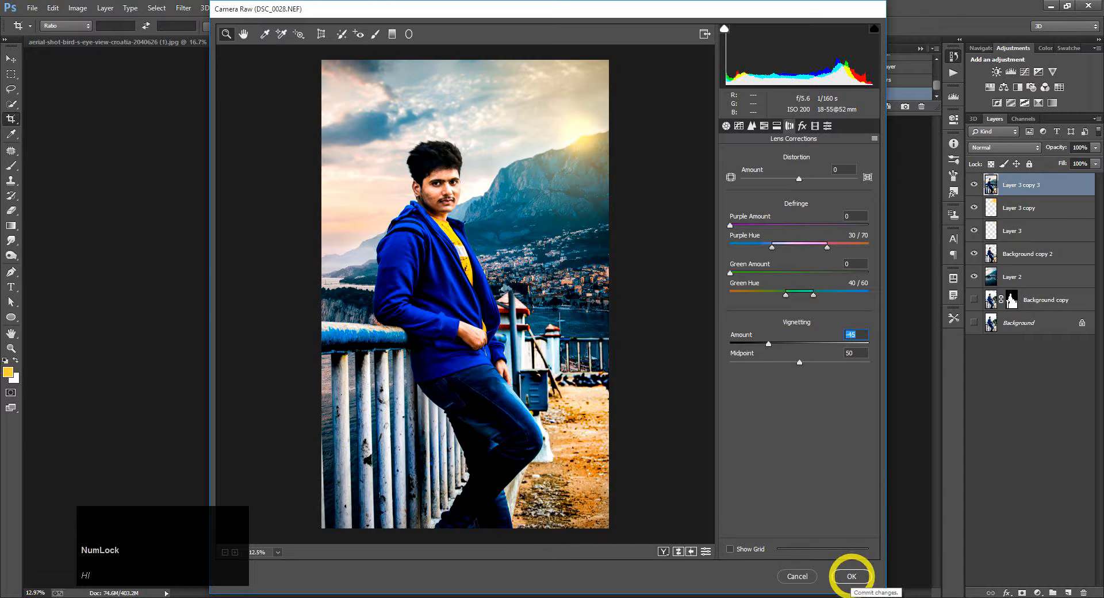
# Try a post-crop vignetting amount in the effects settings and return it to 0
pyautogui.click(802, 126)
pyautogui.moveTo(799, 276)
pyautogui.mouseDown()
pyautogui.moveTo(783, 277)
pyautogui.moveTo(814, 278)
pyautogui.mouseUp()
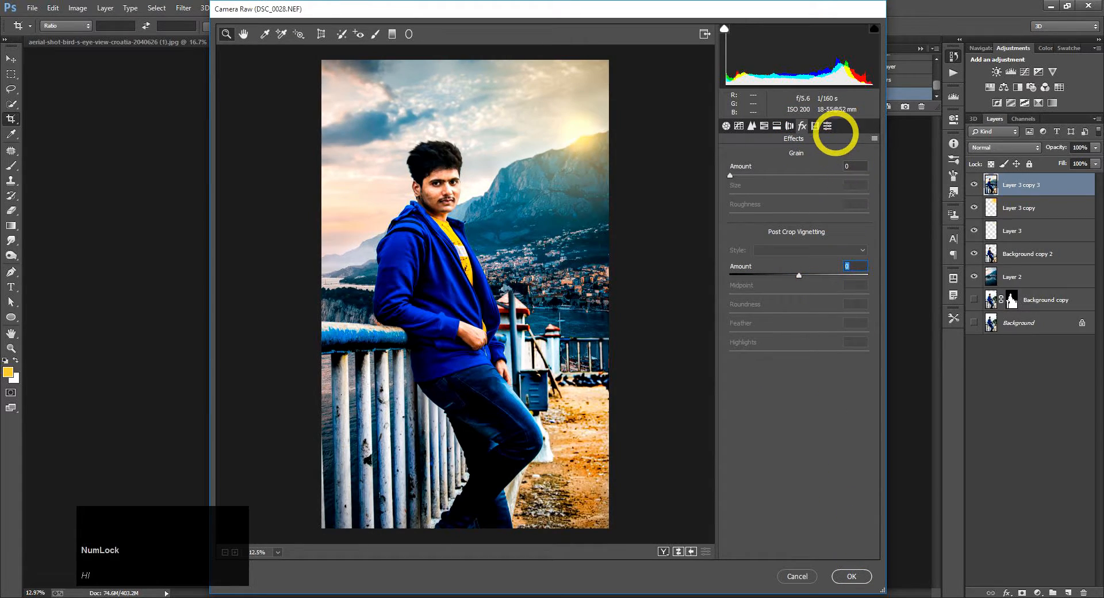
# Apply the Camera Raw adjustments to the merged layer and toggle its visibility to compare before and after
pyautogui.click(725, 126)
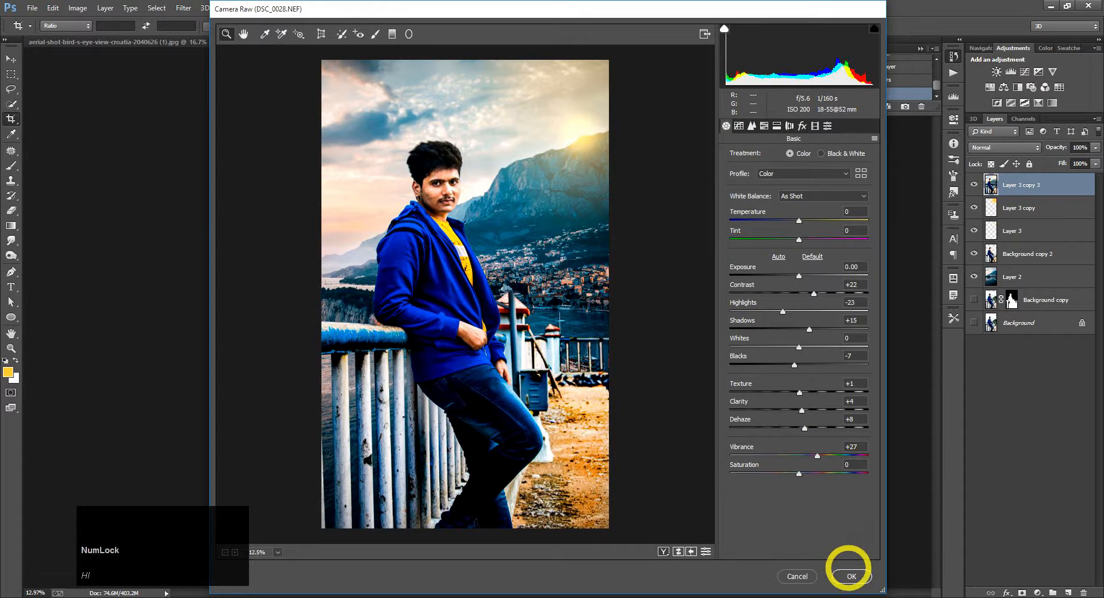
pyautogui.click(848, 575)
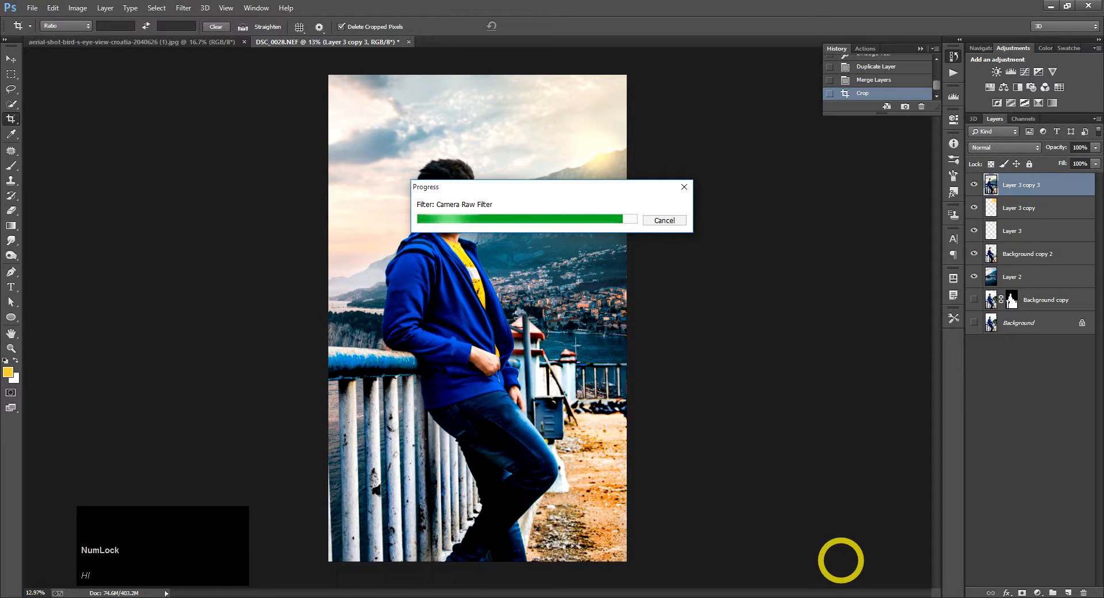
pyautogui.click(974, 184)
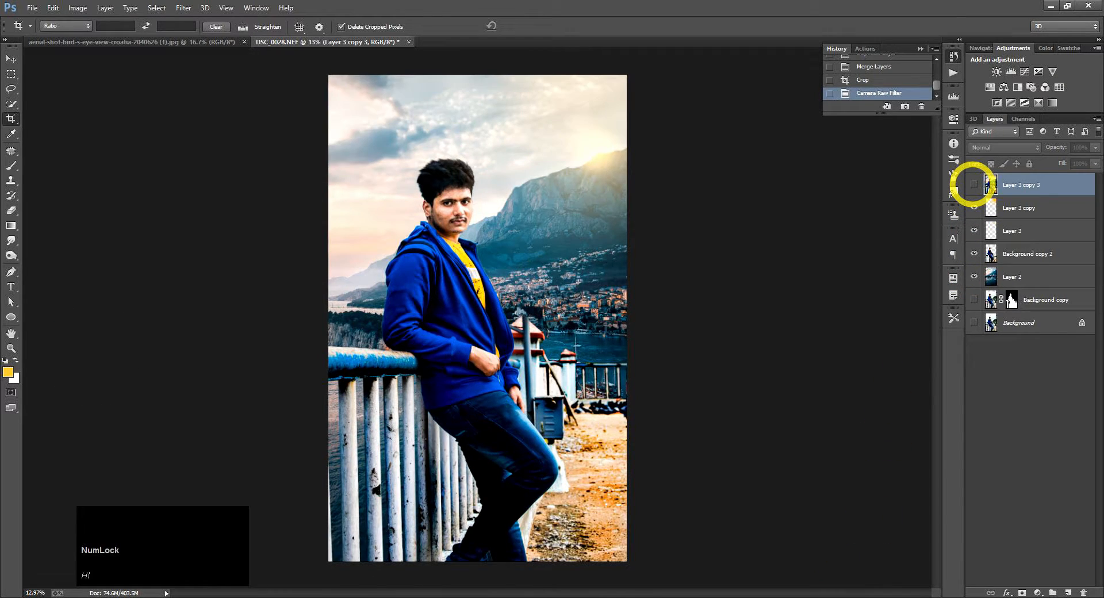
pyautogui.click(973, 184)
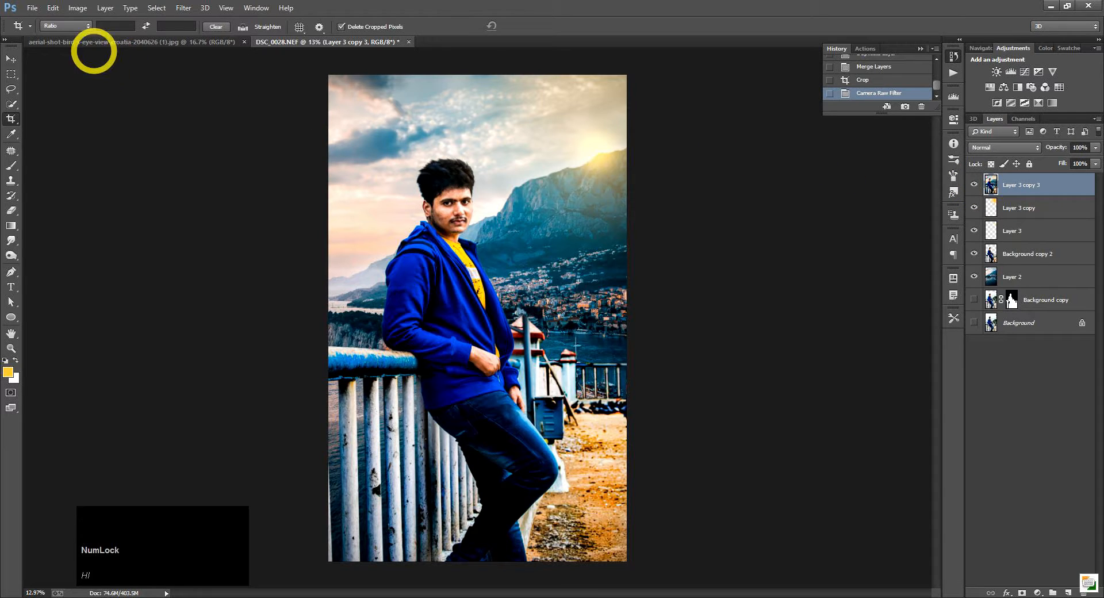
# Save the finished image as a JPEG named "DSC_0028 e p" in the PS Images folder
pyautogui.click(30, 8)
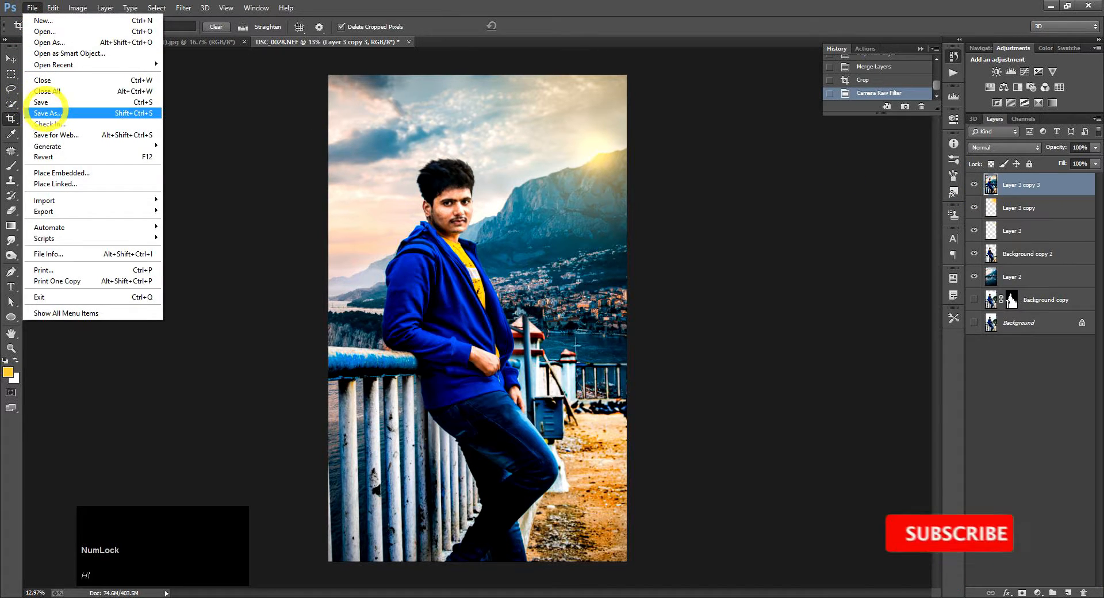
pyautogui.click(46, 113)
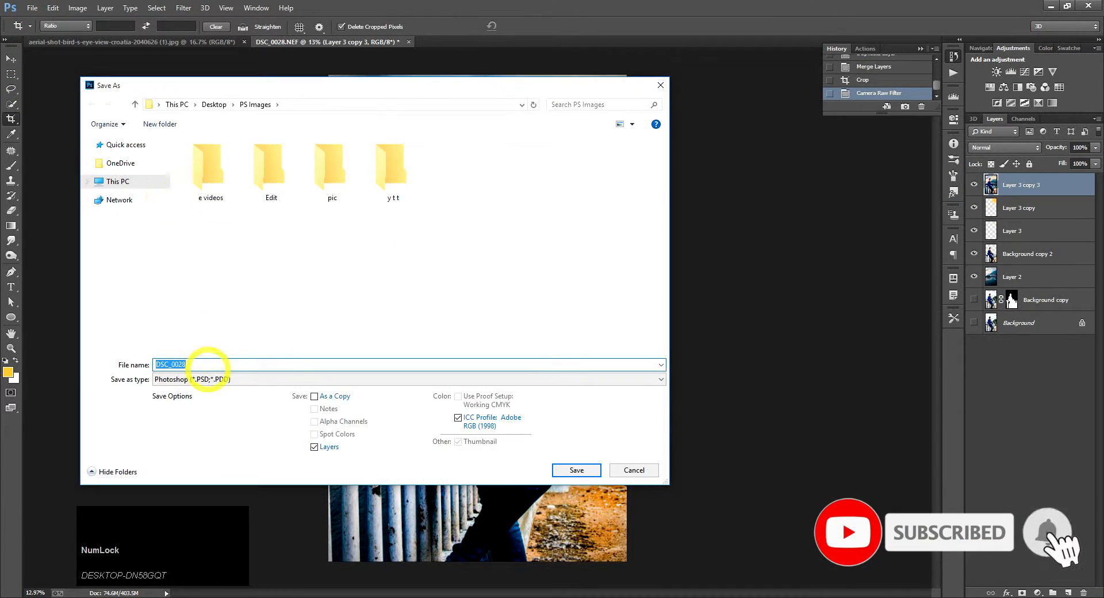
pyautogui.click(217, 380)
pyautogui.click(254, 532)
pyautogui.doubleClick(195, 364)
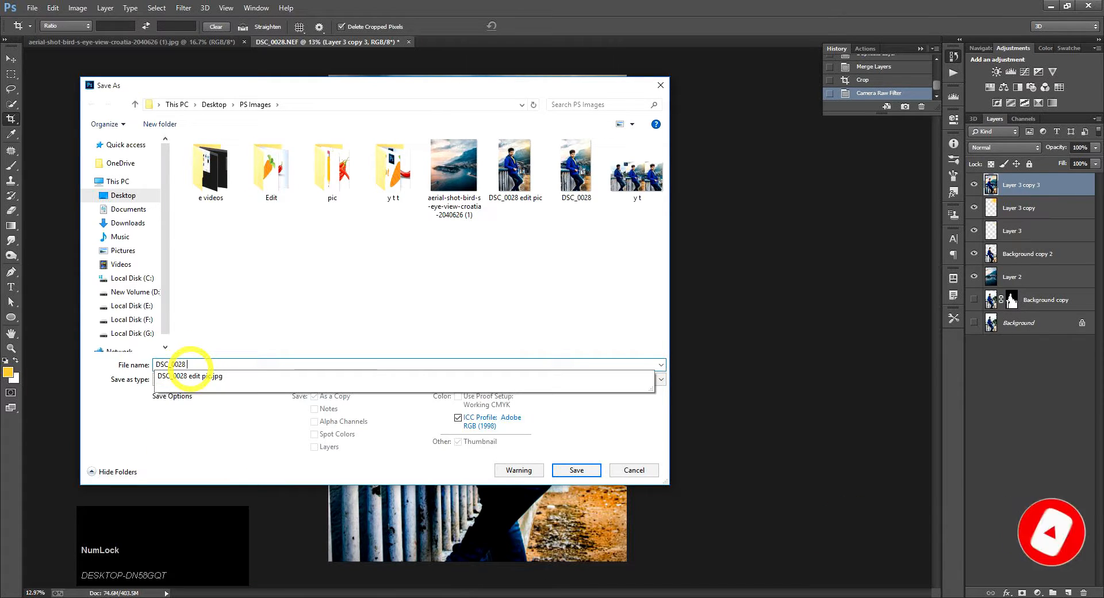
pyautogui.write('e p')
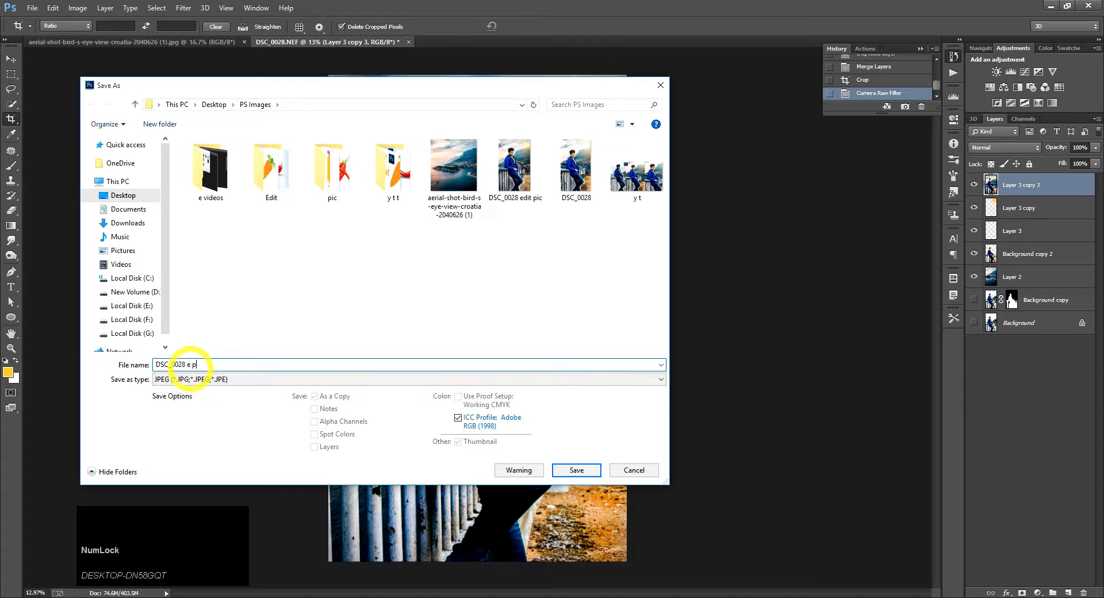
pyautogui.click(576, 470)
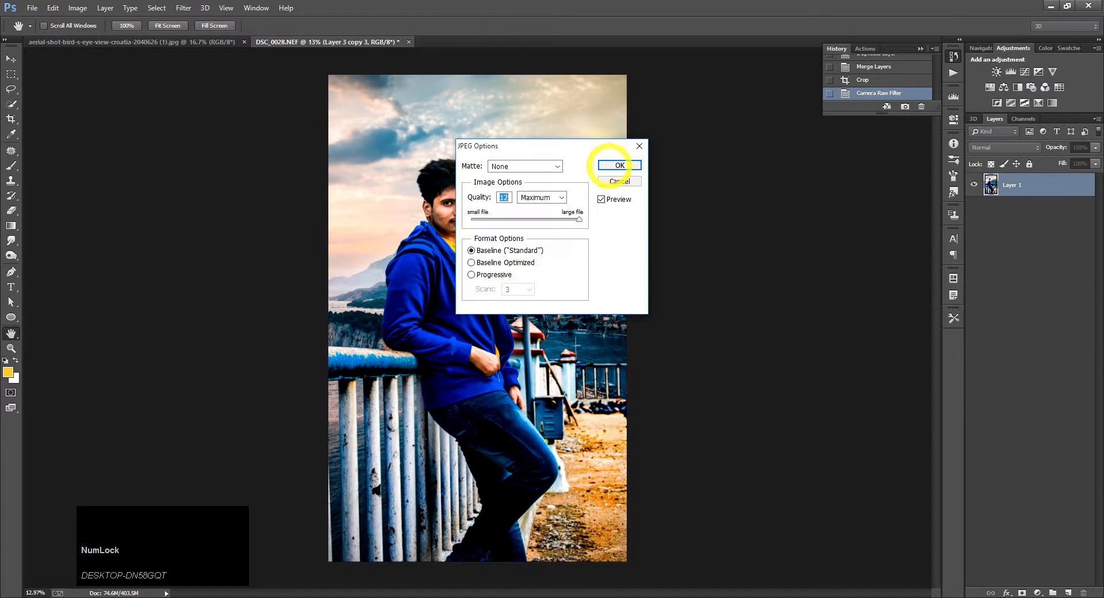